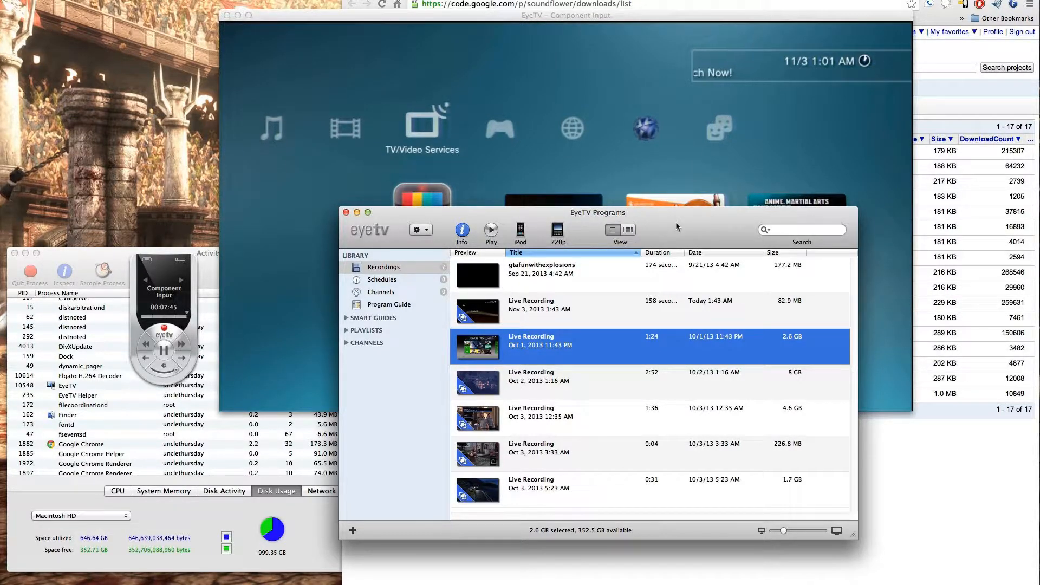
# Move the live Component Input window slightly upward and bring the recordings library back in front
pyautogui.click(598, 16)
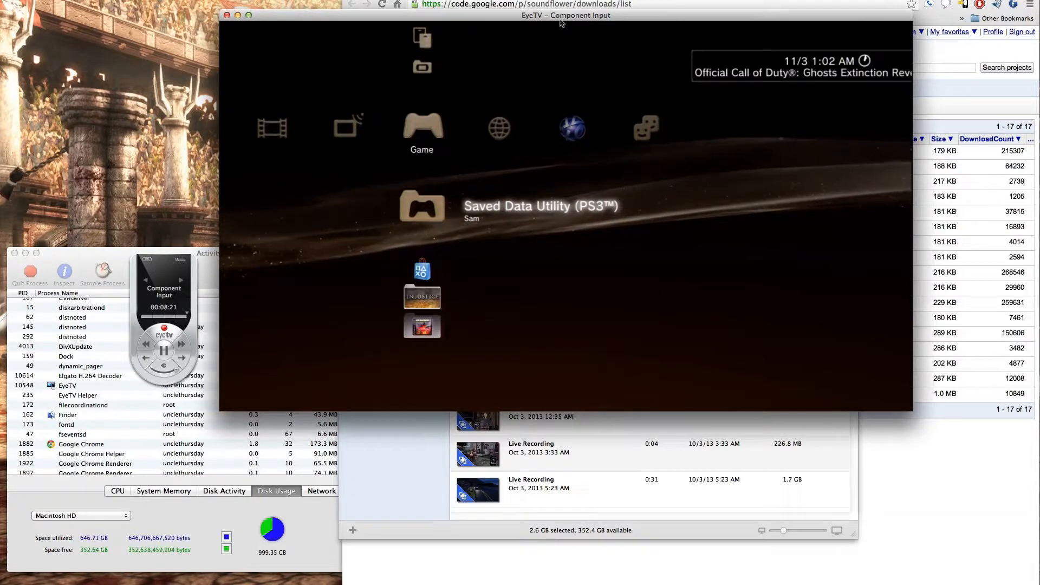
pyautogui.moveTo(571, 20); pyautogui.dragTo(554, 11)
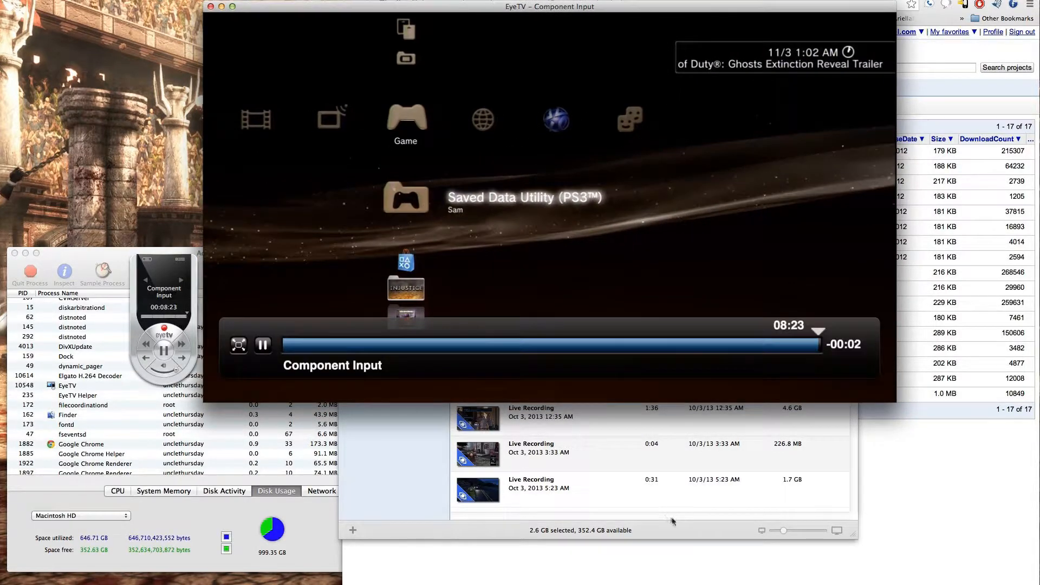
pyautogui.click(681, 531)
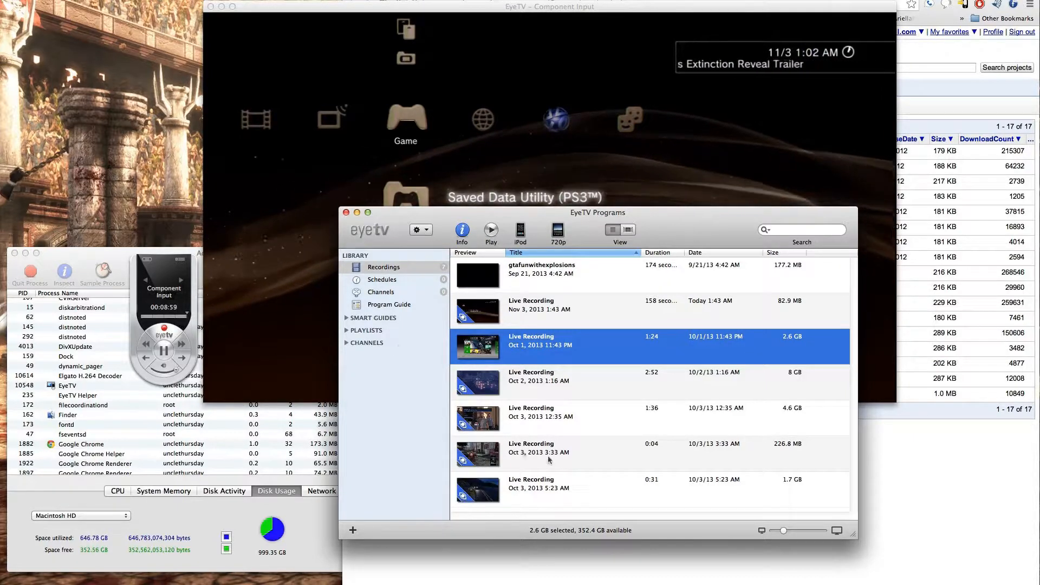
# Play the Oct 1, 2013 11:43 PM live recording, skip ahead to its end, and close it
pyautogui.doubleClick(480, 352)
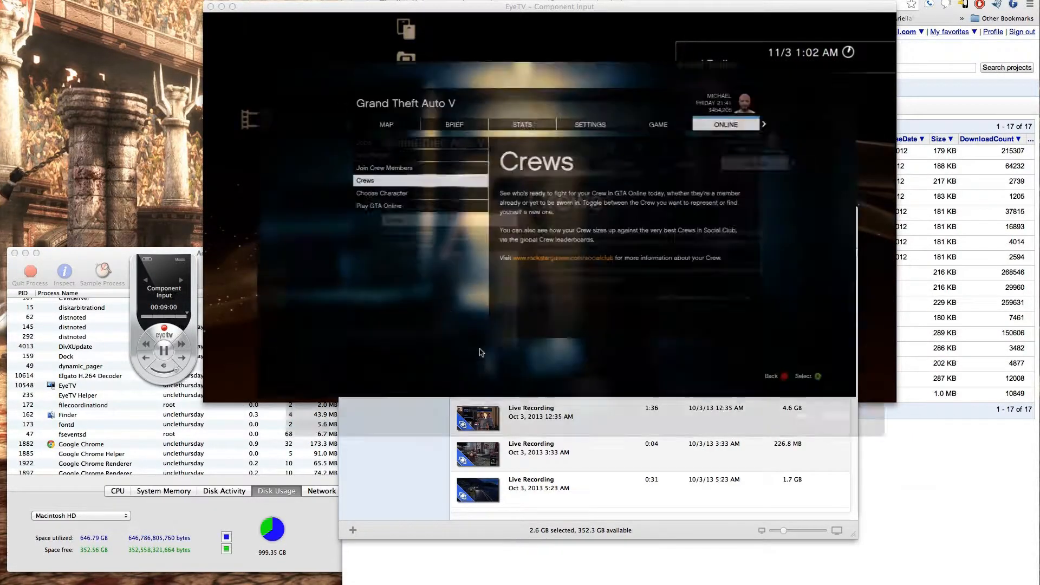
pyautogui.moveTo(324, 398)
pyautogui.moveTo(338, 380); pyautogui.dragTo(881, 387)
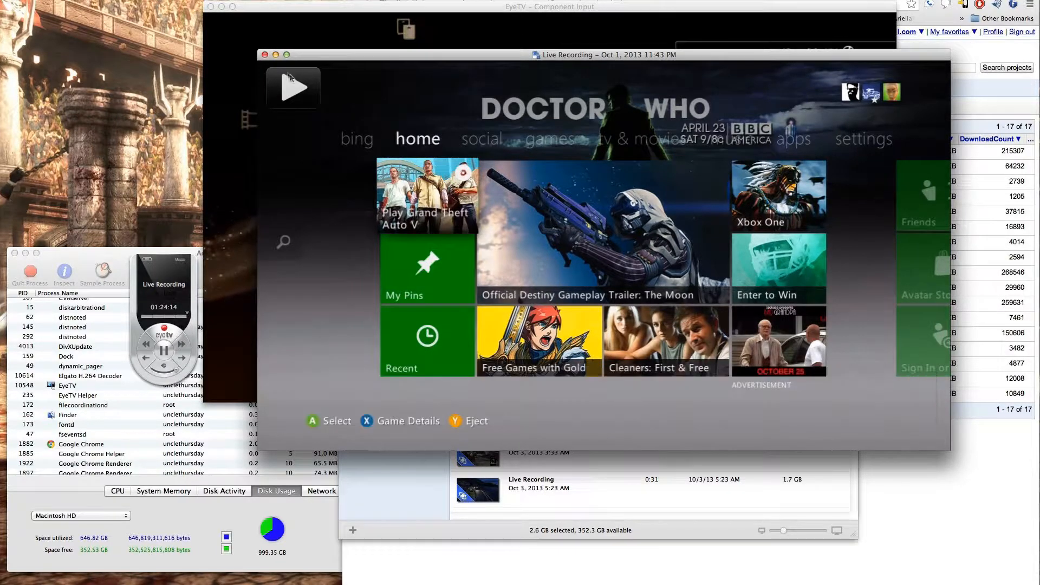
pyautogui.press('super+w')
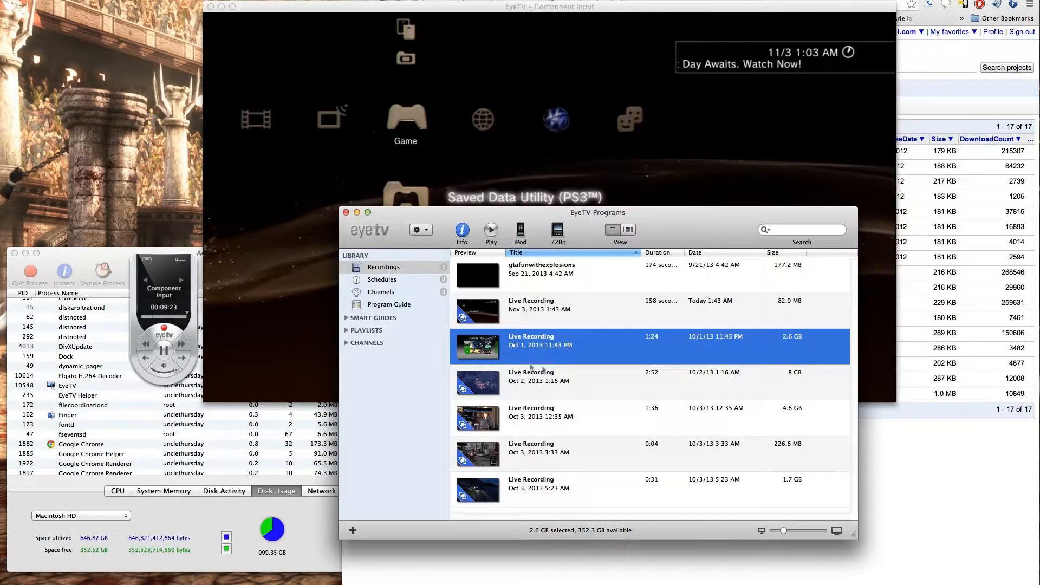
# Rename the Oct 1, 2013 11:43 PM recording to GTAOnlineWTF
pyautogui.rightClick(554, 352)
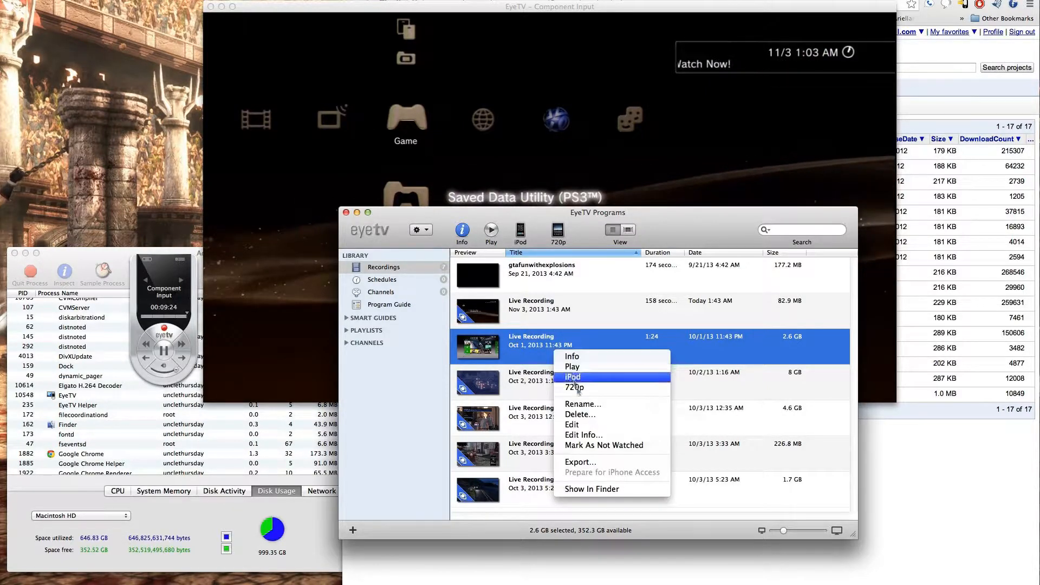
pyautogui.click(580, 404)
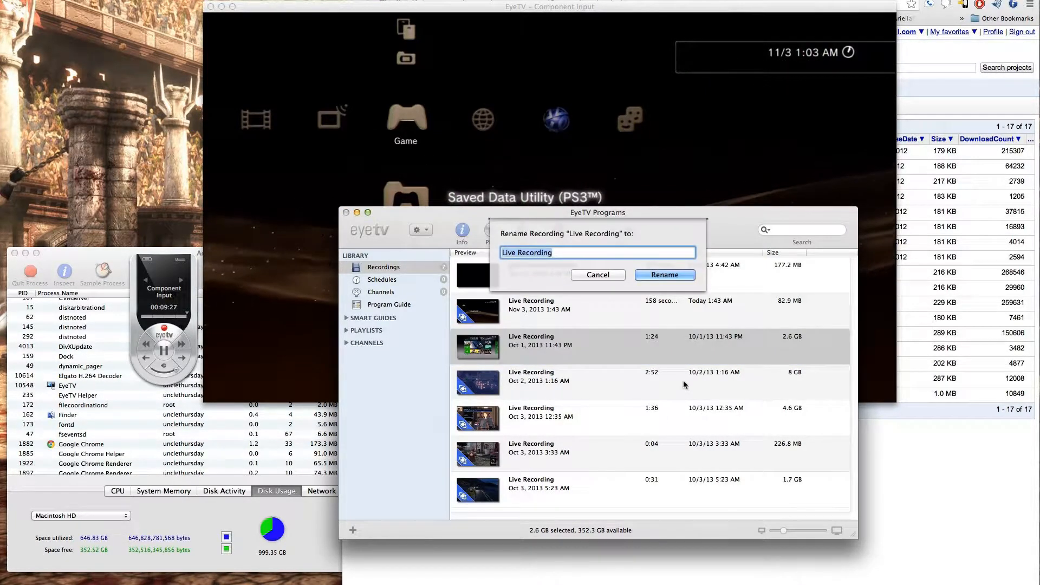
pyautogui.write('GTAOnl')
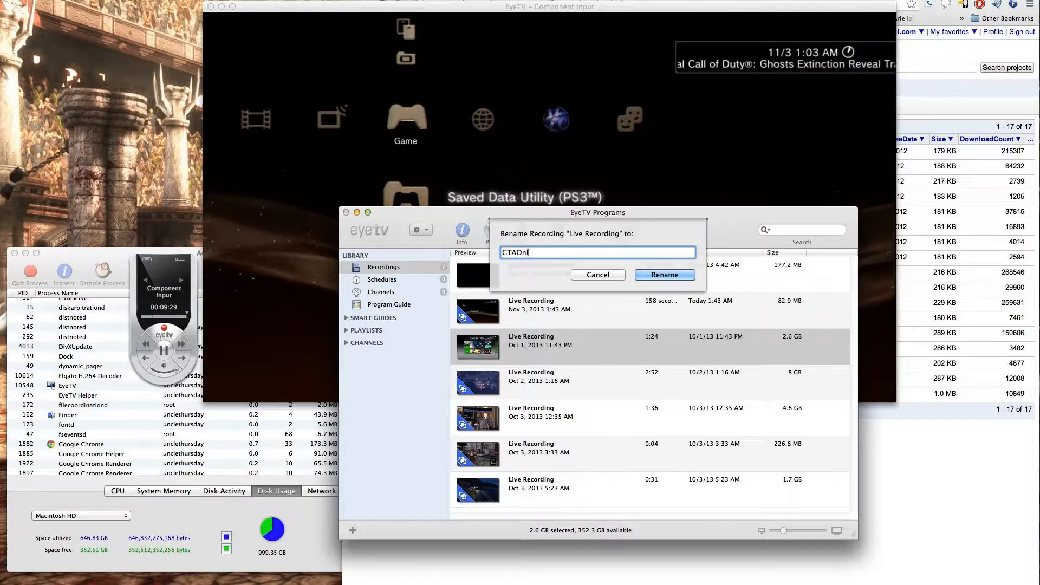
pyautogui.write('ineWTF')
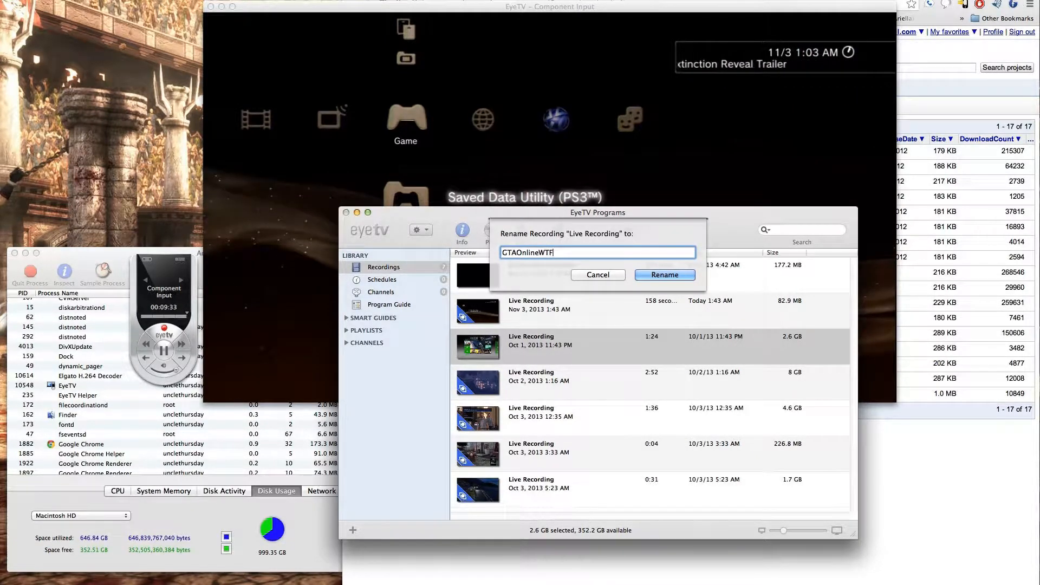
pyautogui.press('Return')
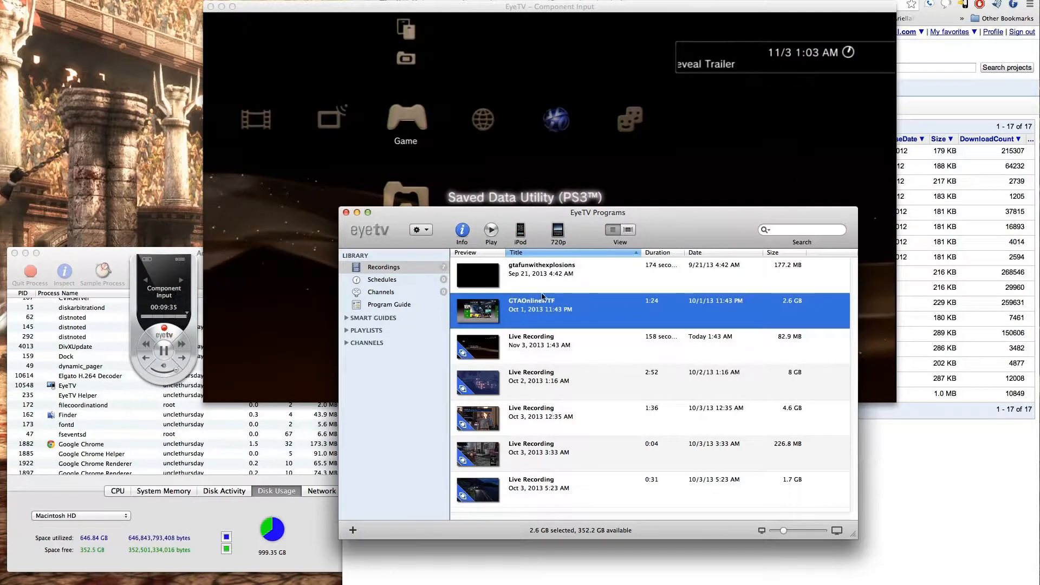
# Open the GTAOnlineWTF recording for editing and mark a section from about 19:46 to about 29:22
pyautogui.rightClick(572, 312)
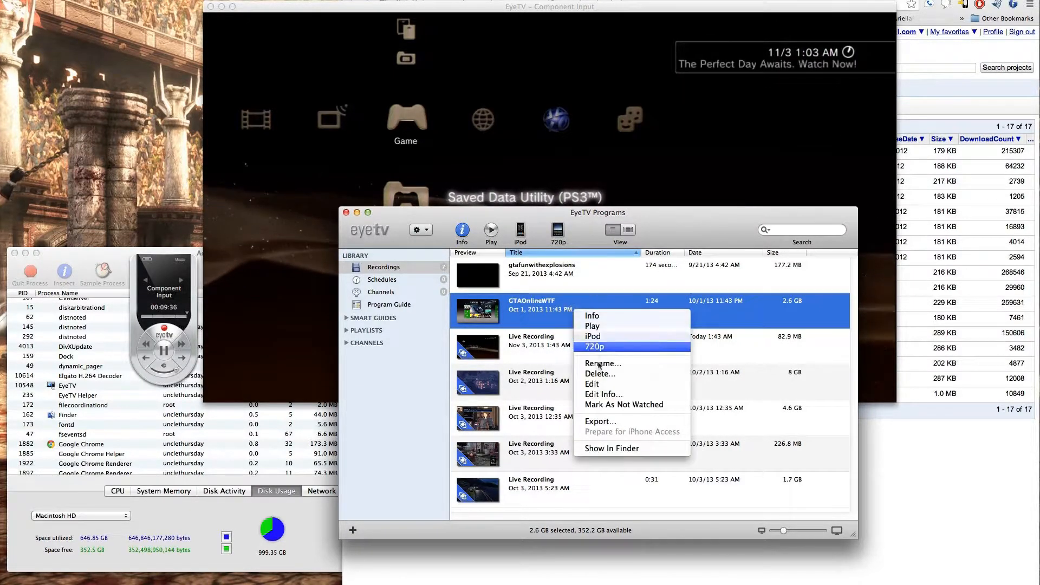
pyautogui.click(603, 384)
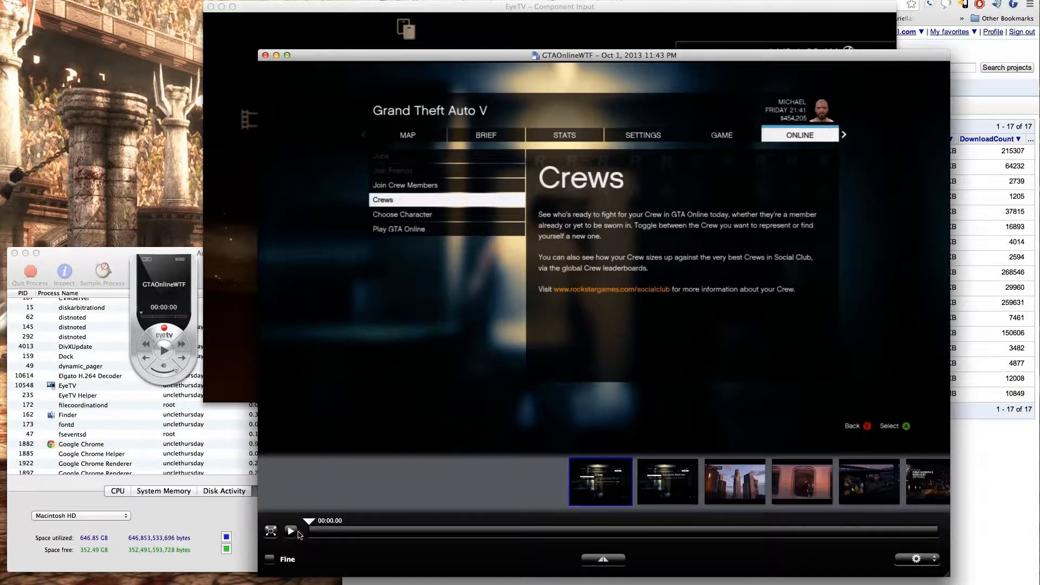
pyautogui.moveTo(307, 527); pyautogui.dragTo(456, 522)
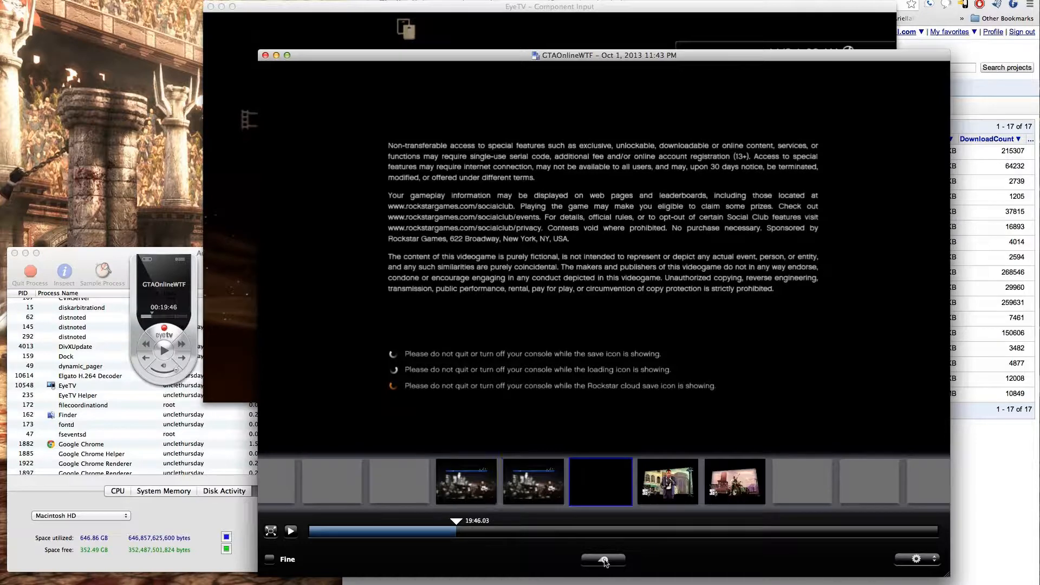
pyautogui.click(599, 559)
pyautogui.moveTo(459, 545); pyautogui.dragTo(498, 545)
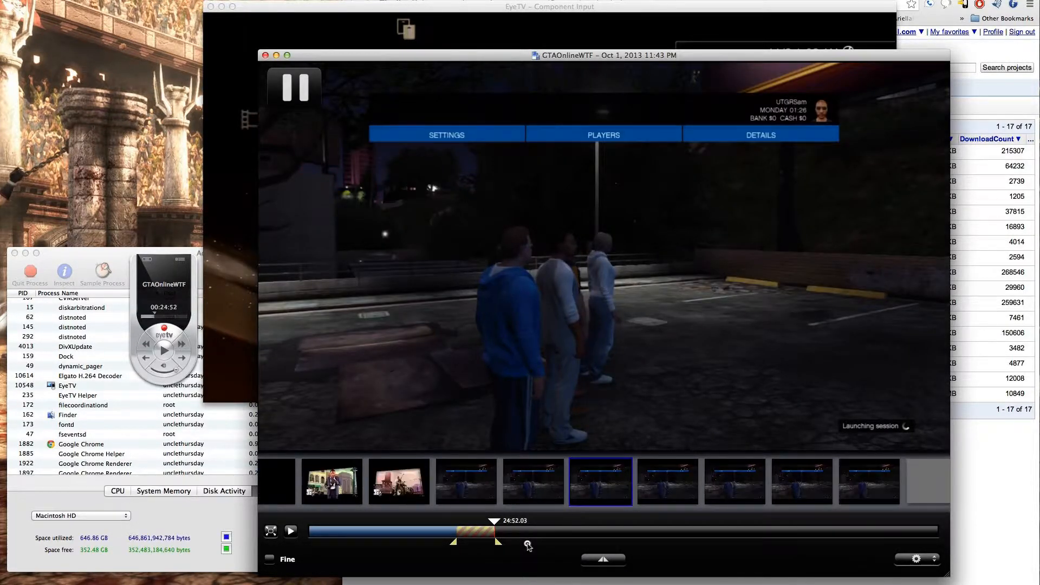
pyautogui.click(530, 544)
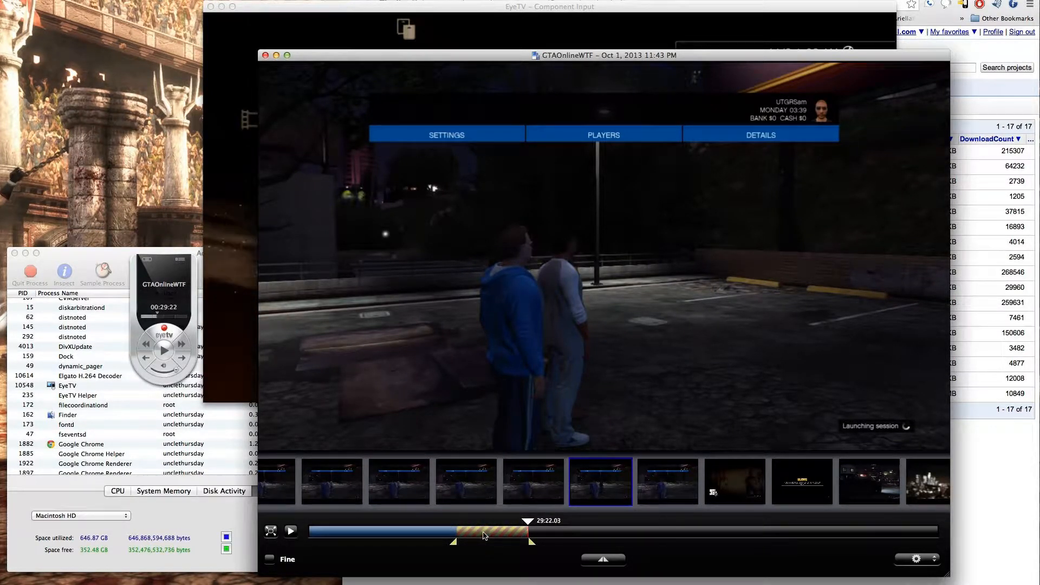
# Clear all markers from the GTAOnlineWTF timeline and close the recording's editing window
pyautogui.rightClick(491, 535)
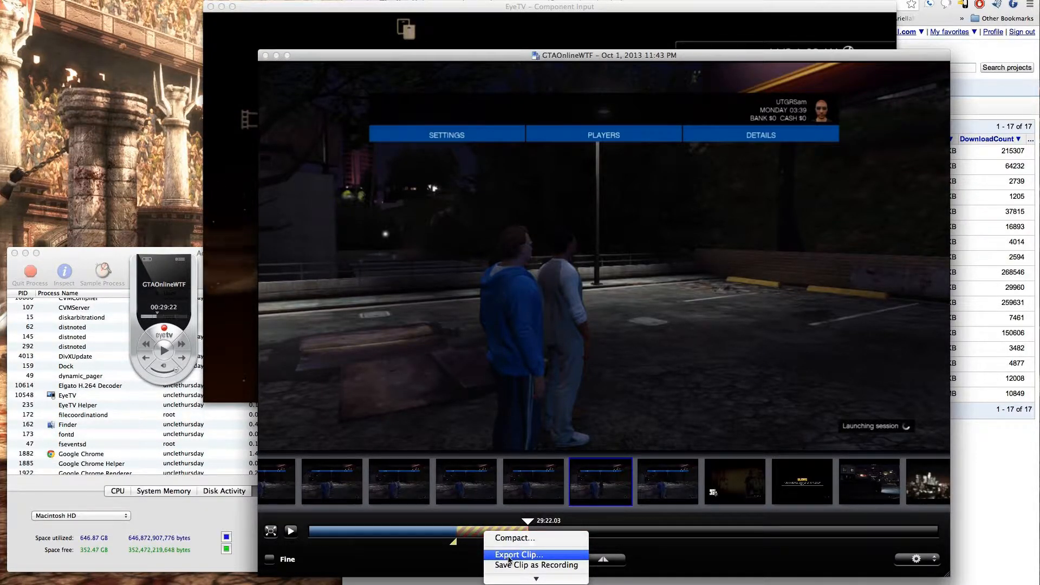
pyautogui.scroll(-2, 509, 560)
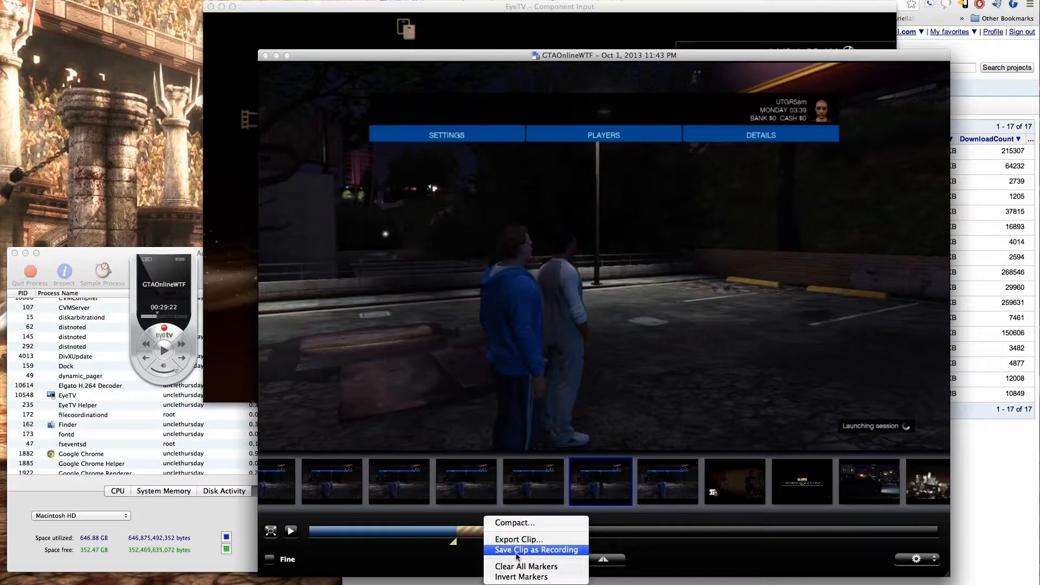
pyautogui.click(518, 566)
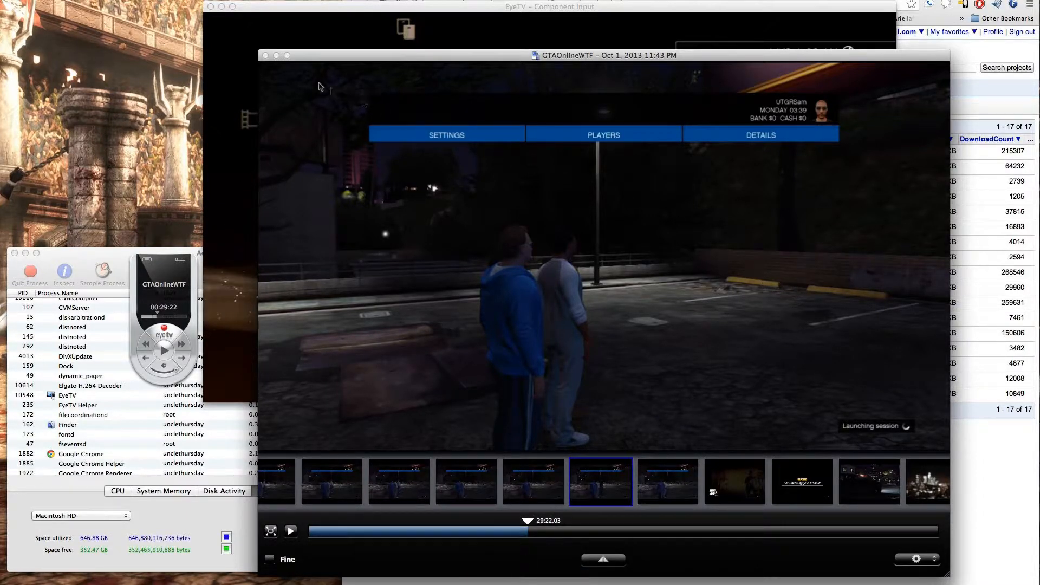
pyautogui.click(265, 56)
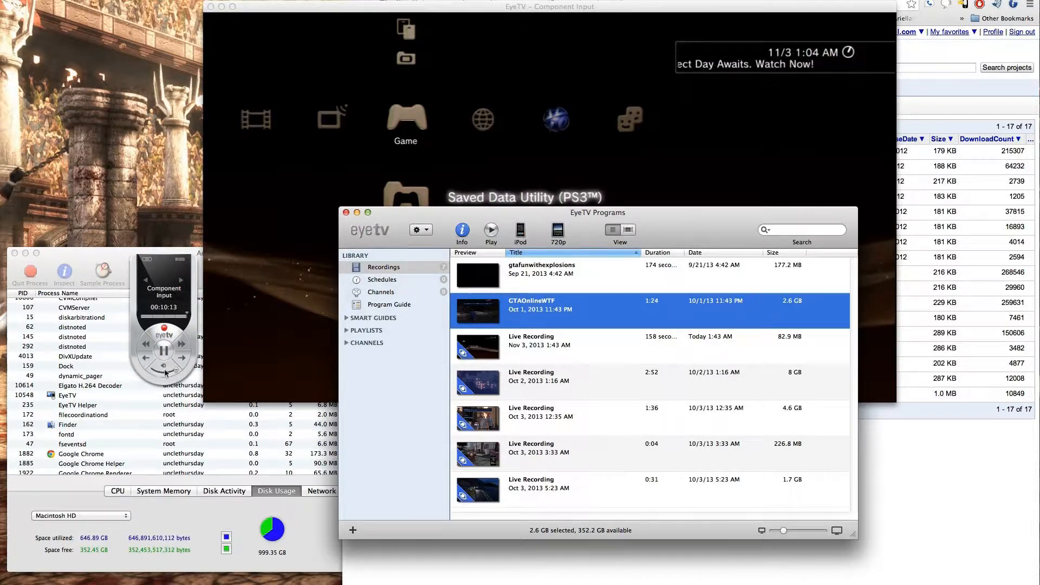
# Lower the live playback volume on the on-screen remote and raise it back to maximum
pyautogui.click(152, 374)
pyautogui.moveTo(152, 374); pyautogui.dragTo(178, 374)
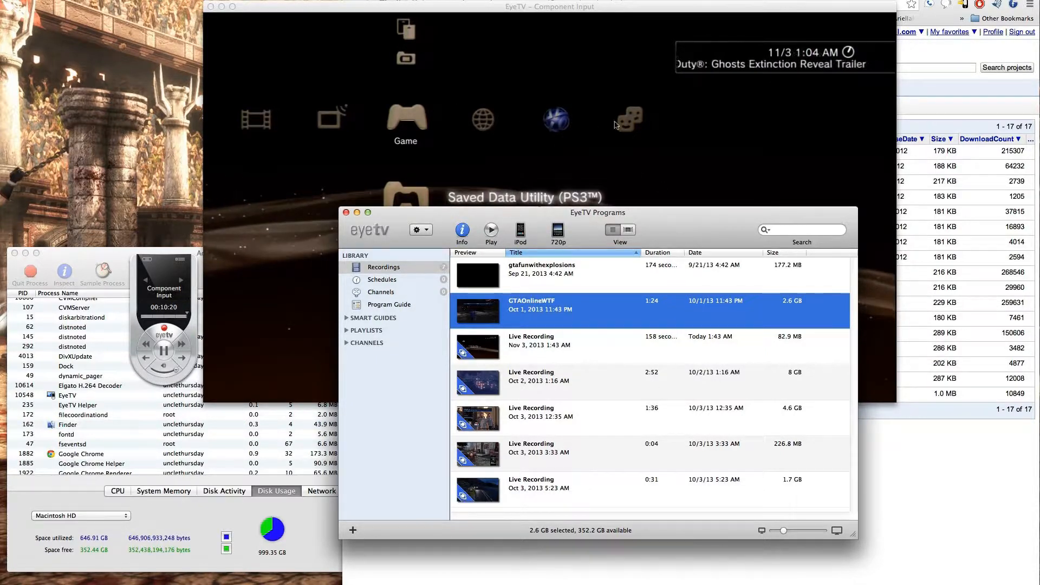
pyautogui.moveTo(176, 369)
pyautogui.mouseDown()
pyautogui.moveTo(151, 370)
pyautogui.moveTo(178, 370)
pyautogui.mouseUp()
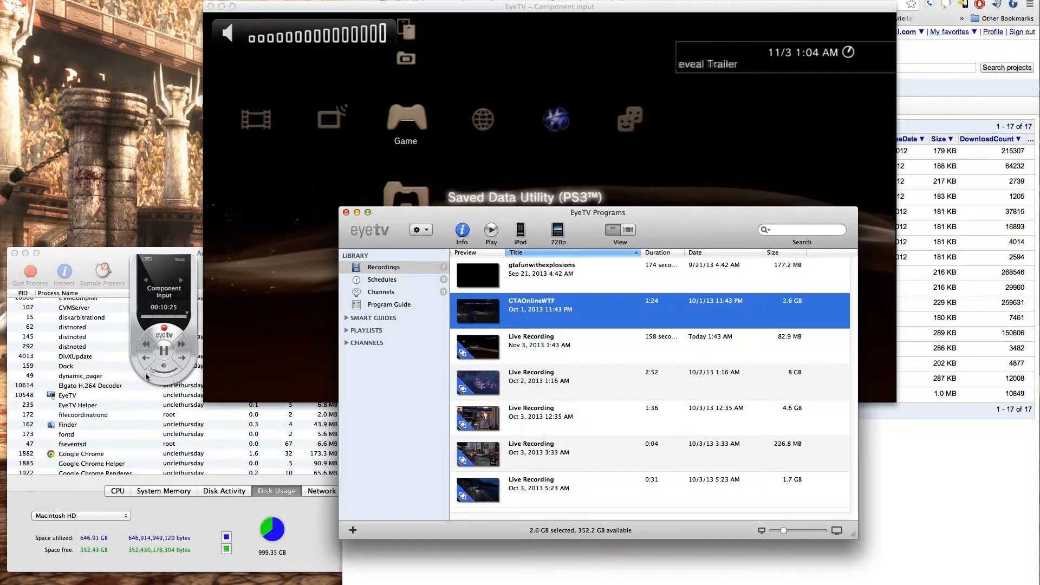
# Bring the live Component Input window to the front and rewind its buffered footage to about 7:56
pyautogui.click(610, 72)
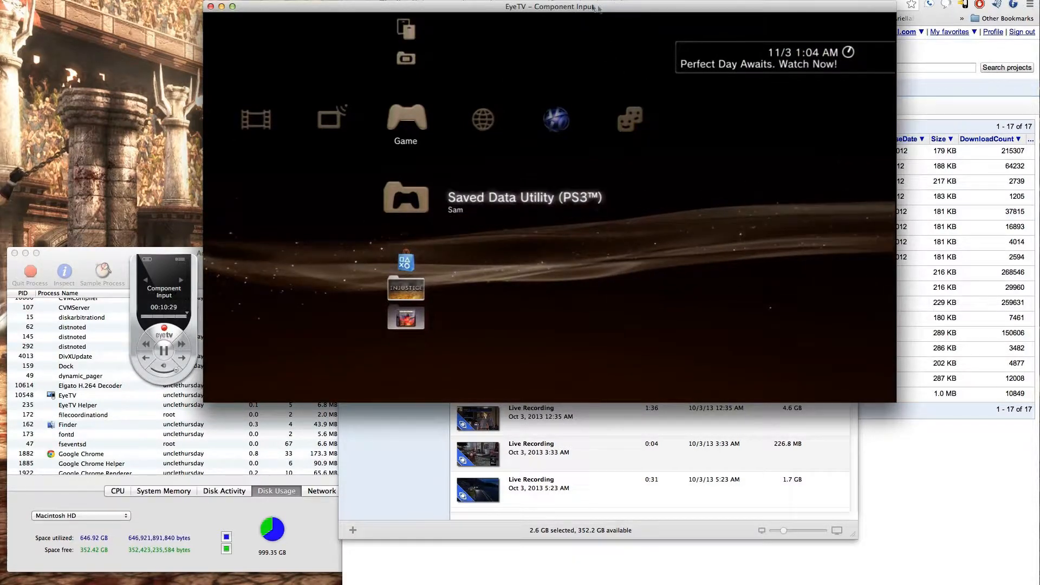
pyautogui.moveTo(592, 7); pyautogui.dragTo(592, 10)
pyautogui.moveTo(828, 347)
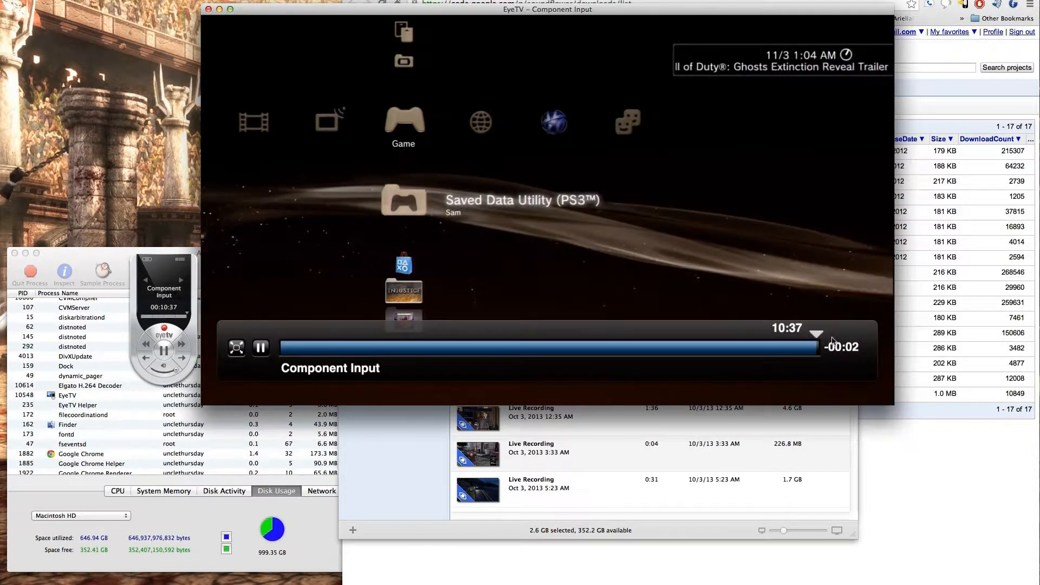
pyautogui.moveTo(818, 338); pyautogui.dragTo(677, 338)
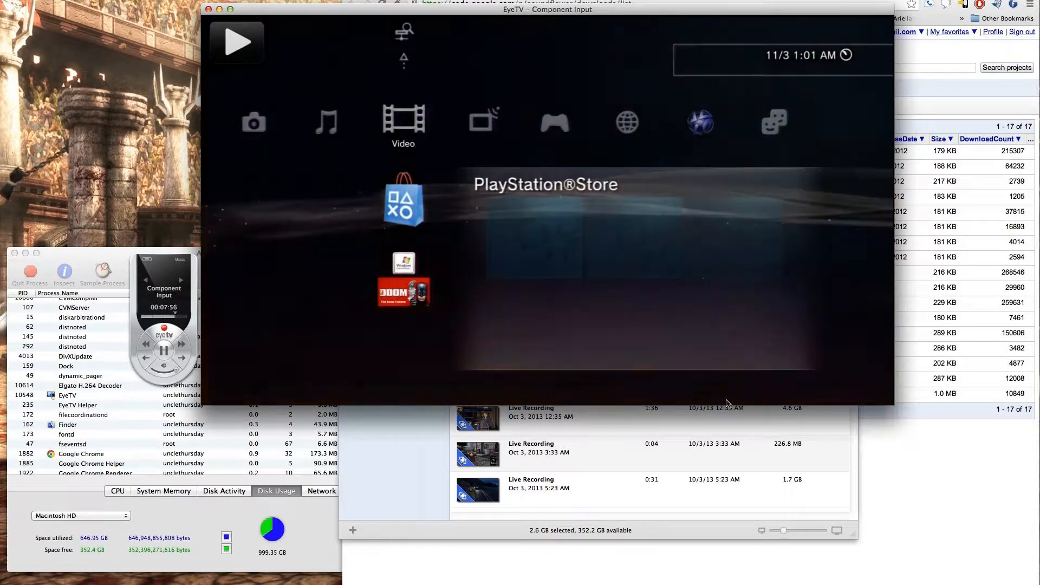
# Record the Component Input from the rewound position and stop the recording
pyautogui.click(164, 329)
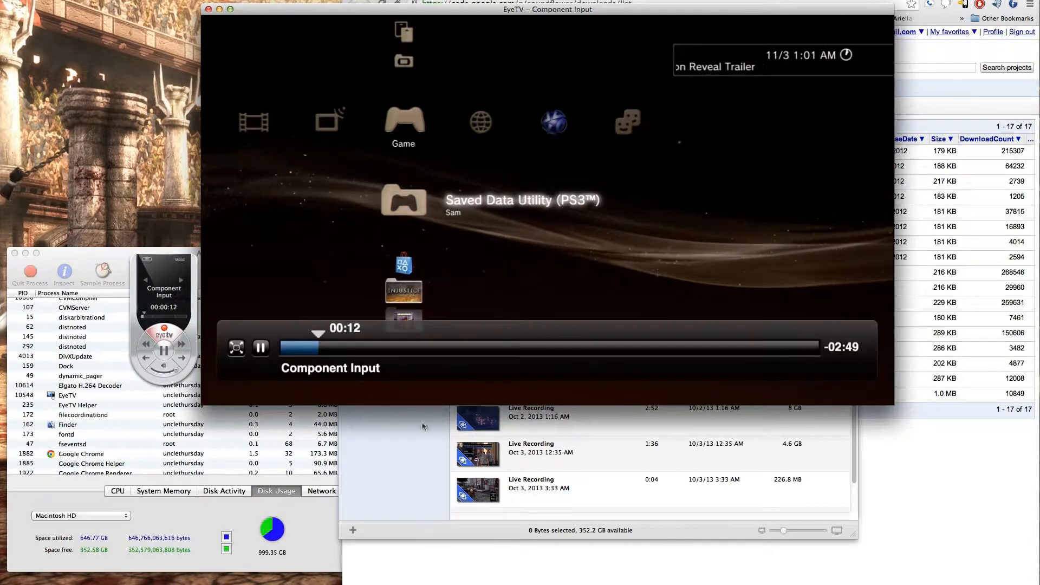
pyautogui.moveTo(417, 365)
pyautogui.click(164, 328)
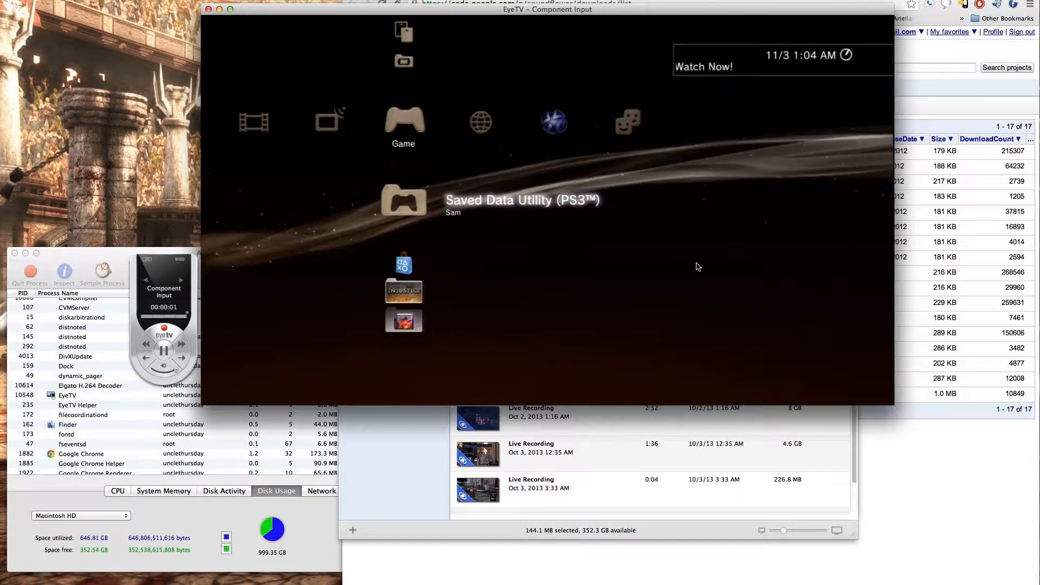
# Play the Nov 3, 2013 1:43 AM recording, leave full screen, skip ahead to about 1:45, and close it
pyautogui.click(654, 529)
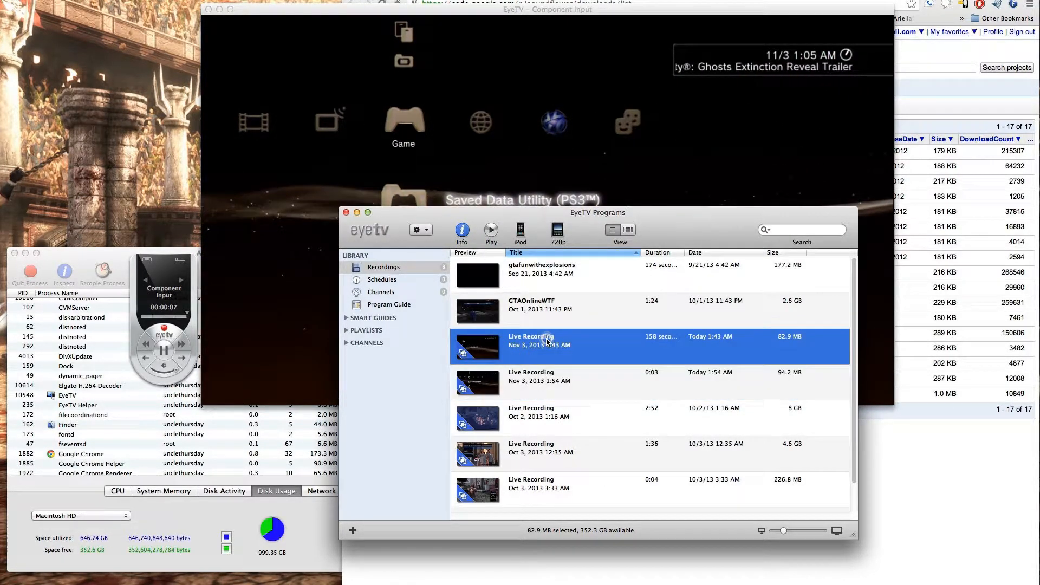
pyautogui.click(488, 349)
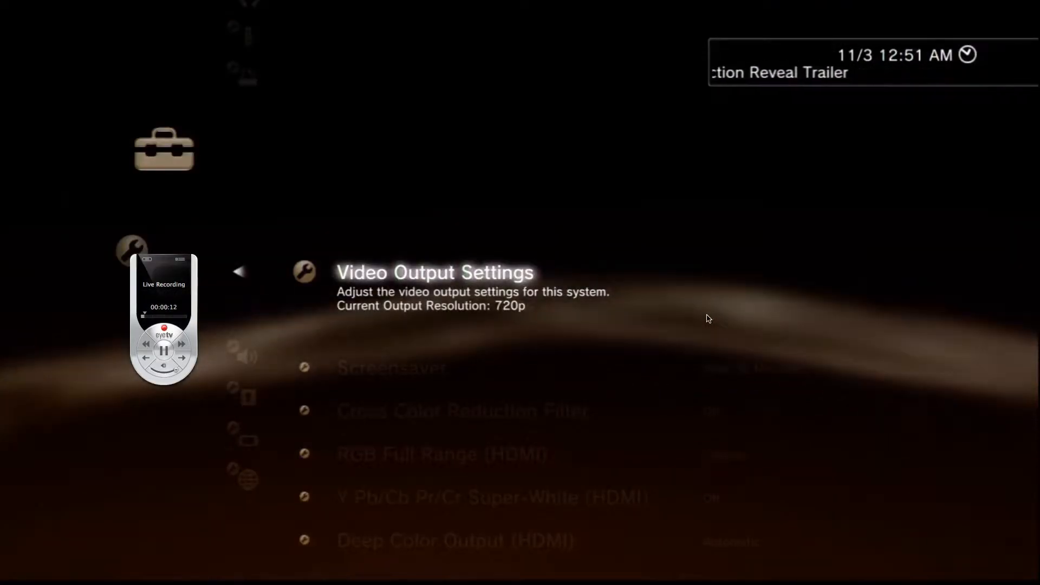
pyautogui.press('Escape')
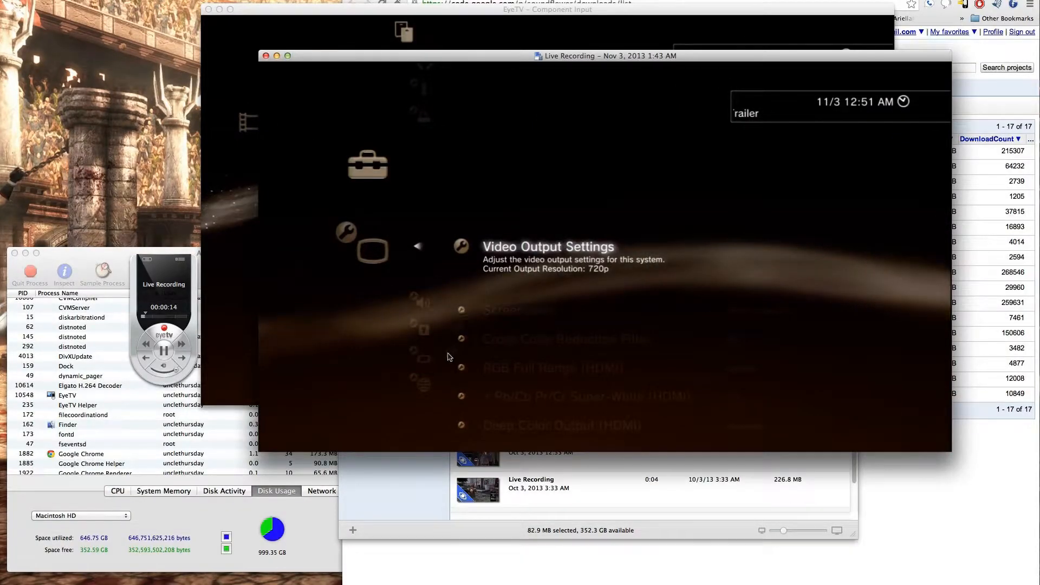
pyautogui.moveTo(409, 379)
pyautogui.moveTo(397, 381); pyautogui.dragTo(696, 384)
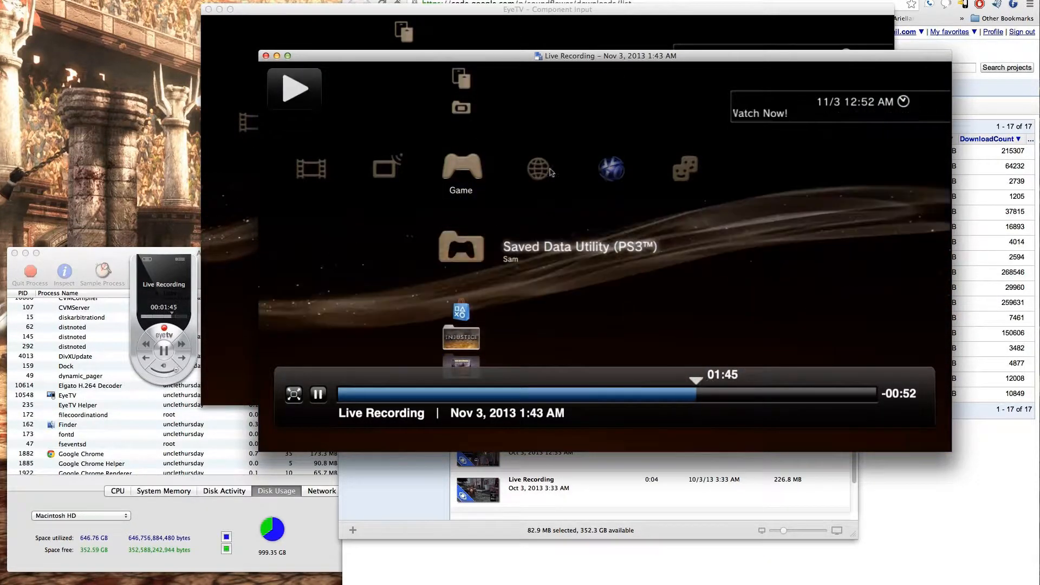
pyautogui.click(266, 56)
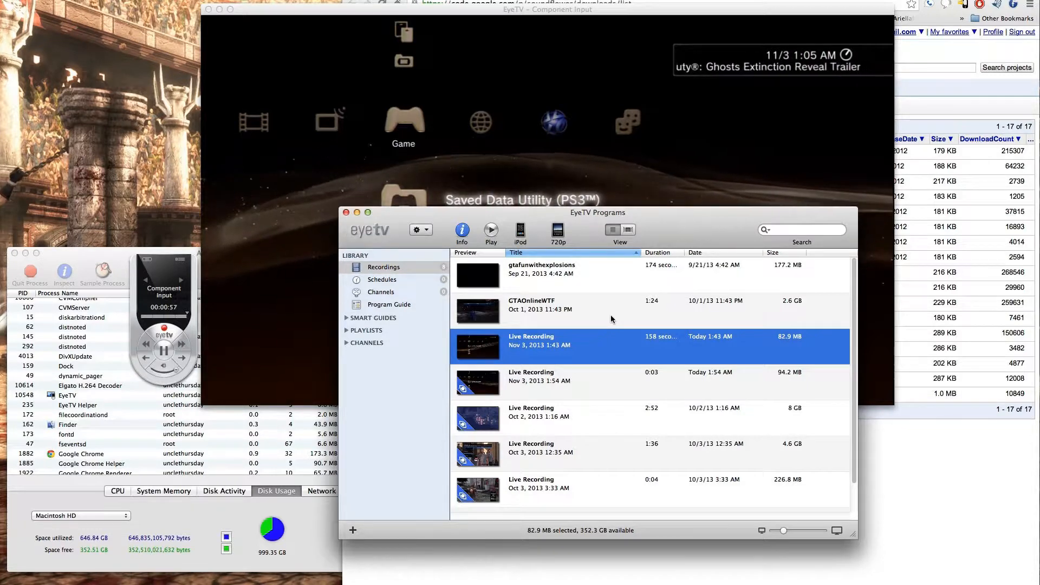
pyautogui.click(420, 230)
pyautogui.click(688, 235)
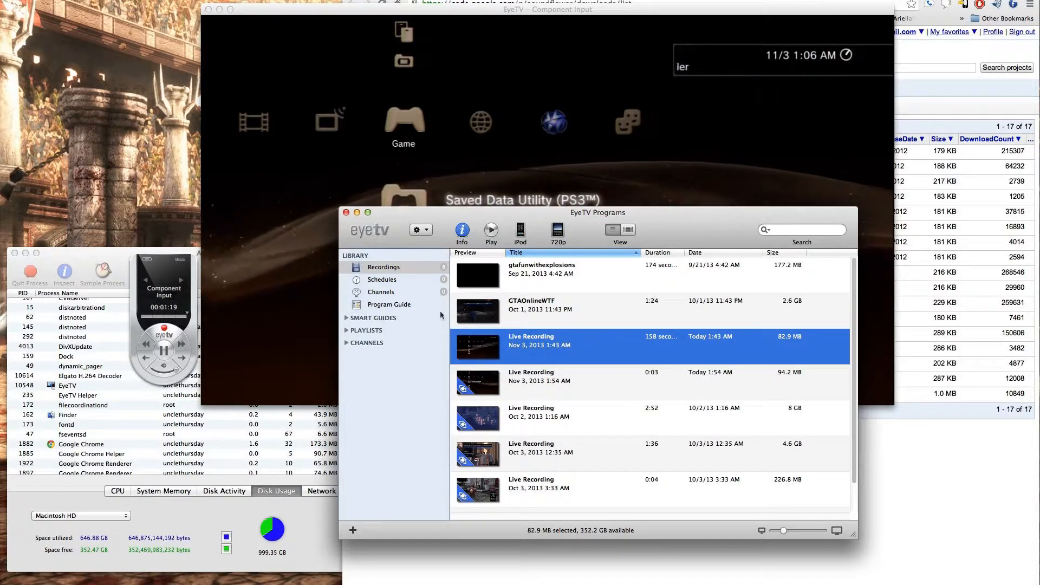
pyautogui.click(555, 8)
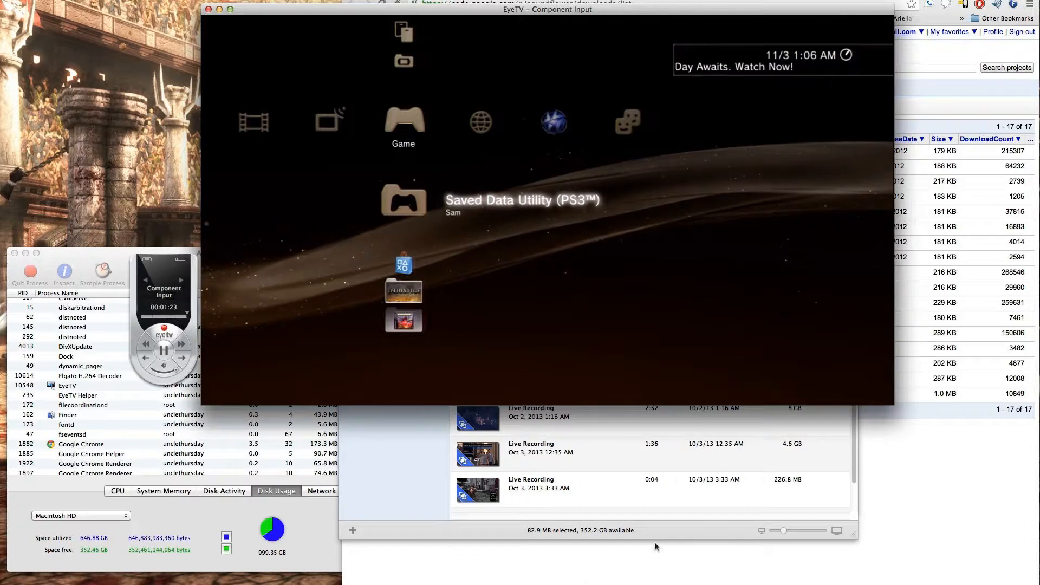
pyautogui.click(497, 469)
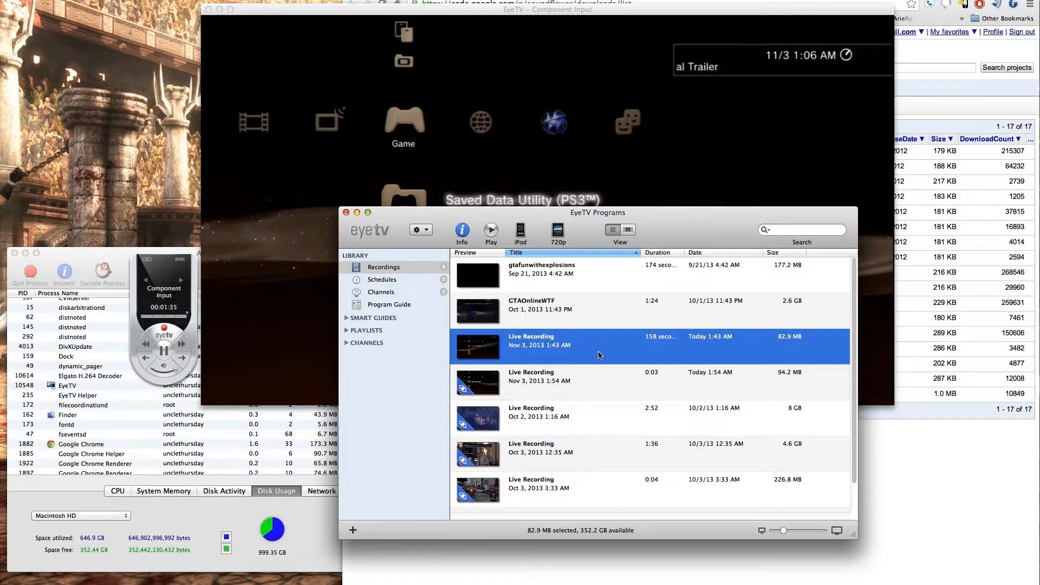
# Switch the EyeTV recordings library to the cover preview view and back to the plain list
pyautogui.click(347, 331)
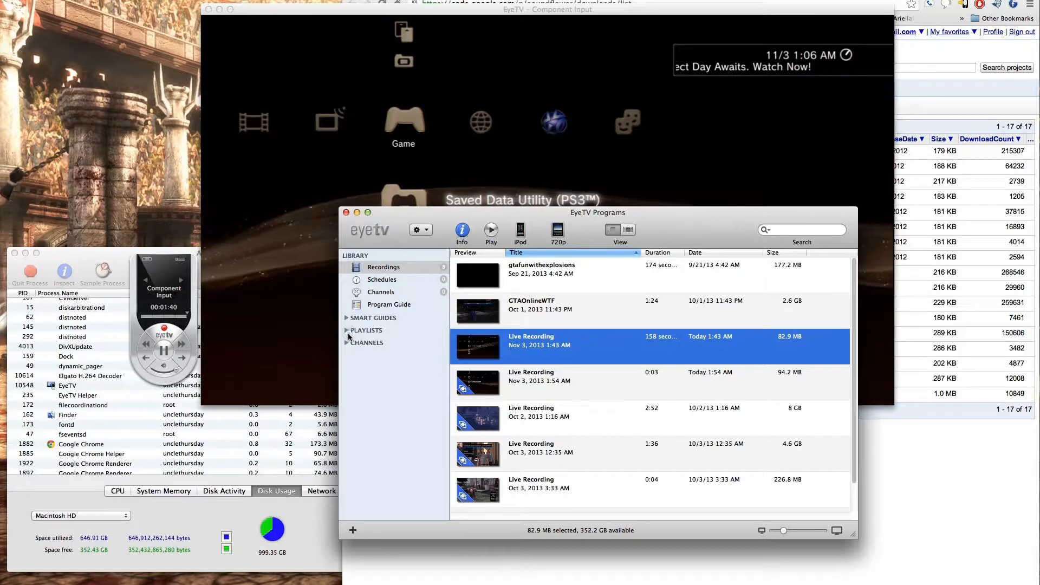
pyautogui.click(346, 331)
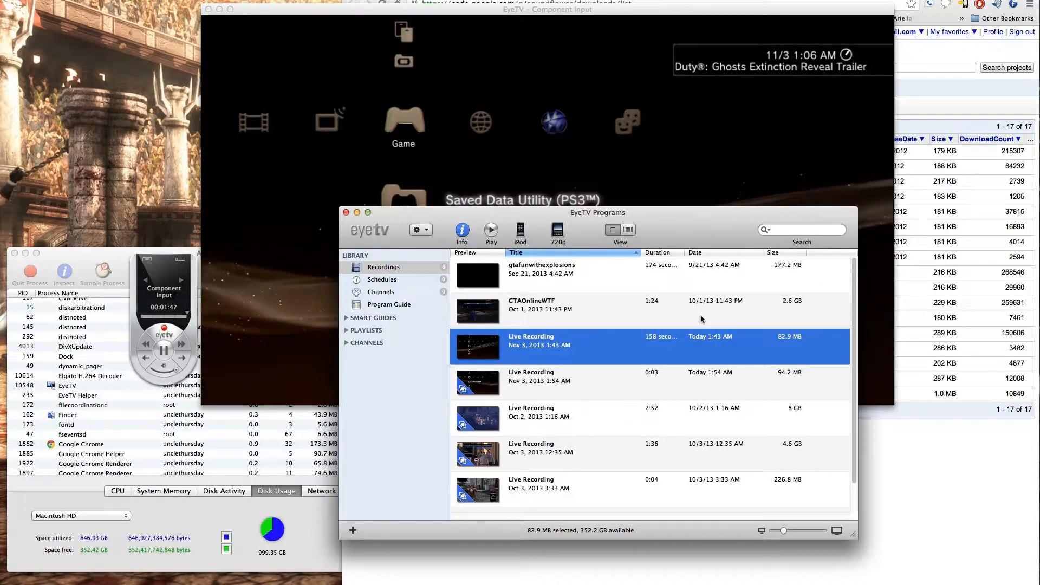
pyautogui.click(625, 232)
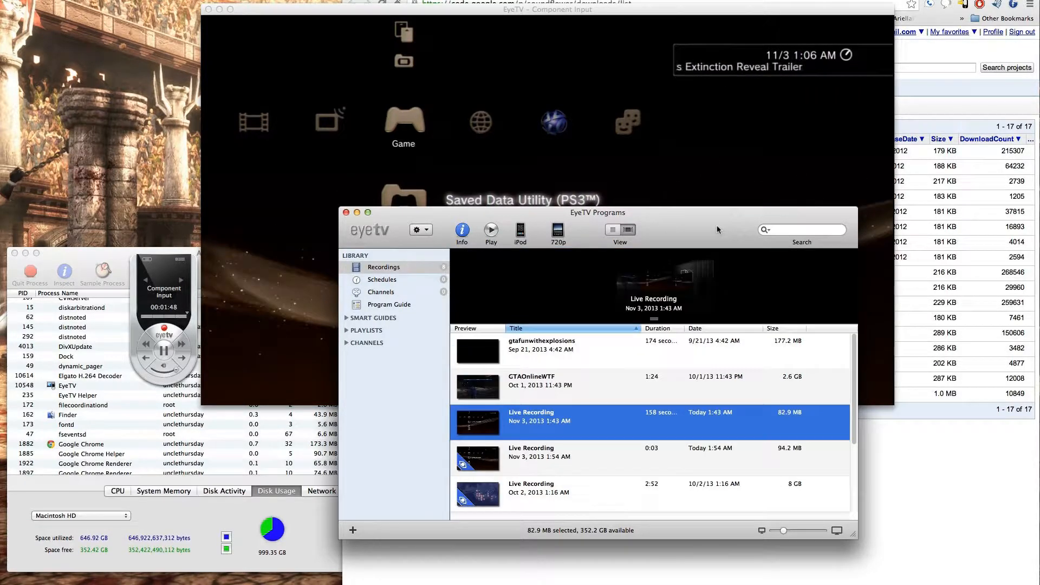
pyautogui.click(614, 230)
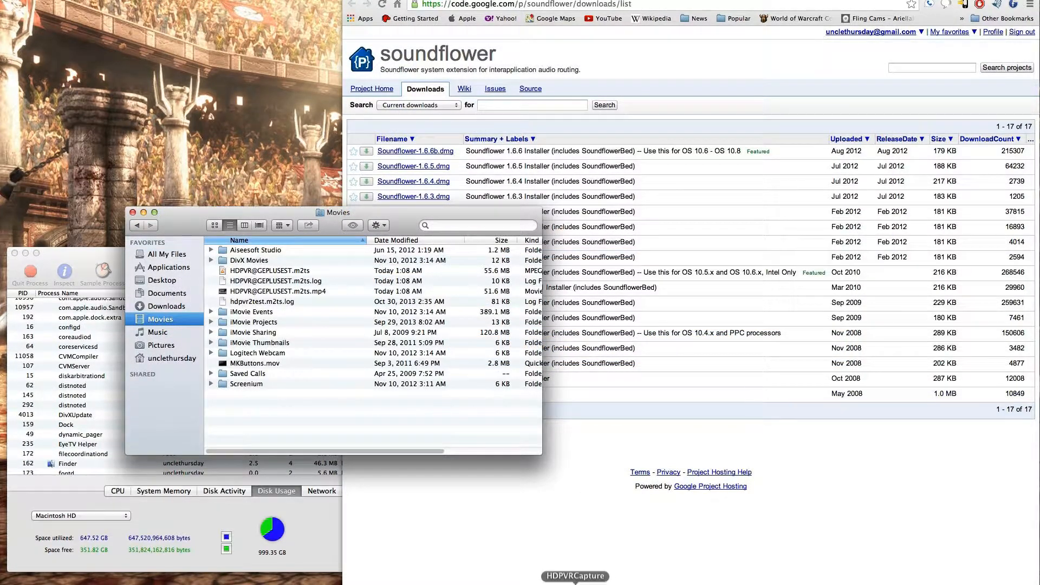
# Switch to HDPVRCapture and review its input, video encoder and audio encoder settings
pyautogui.click(574, 582)
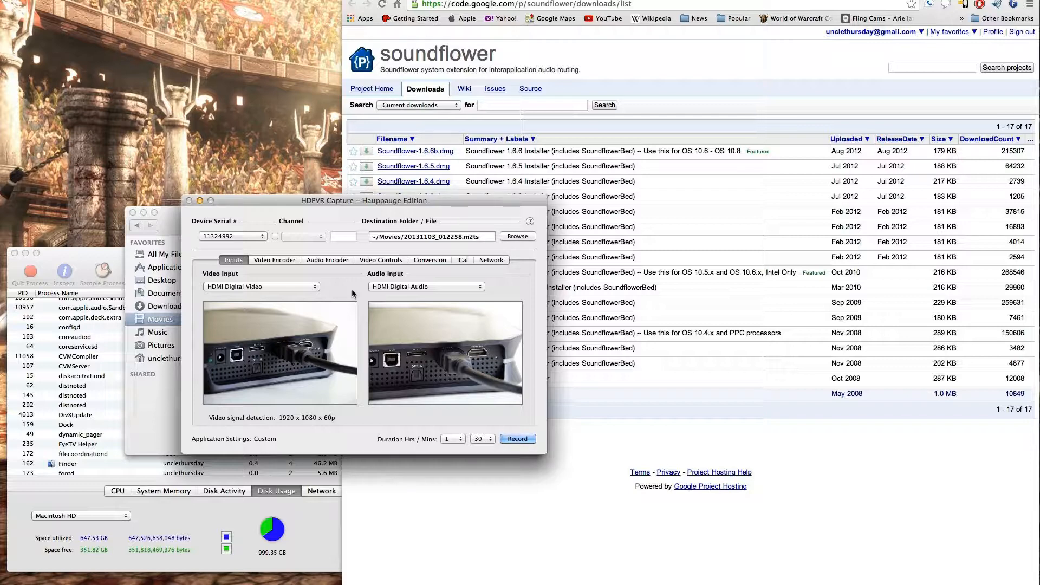
pyautogui.click(294, 262)
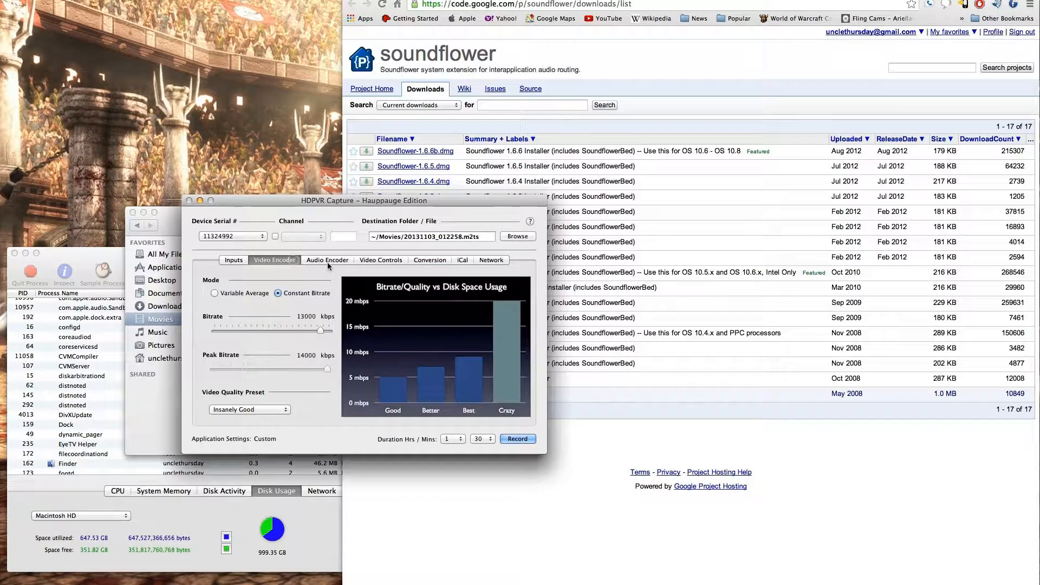
pyautogui.click(327, 262)
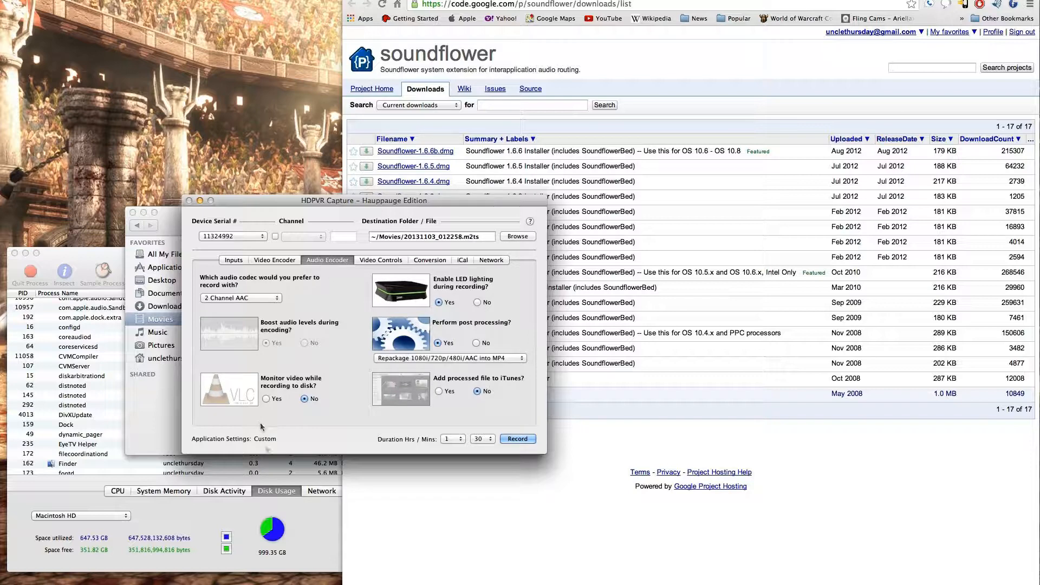
# Adjust the video controls to contrast 190, saturation 142 and sharpness 125
pyautogui.click(372, 261)
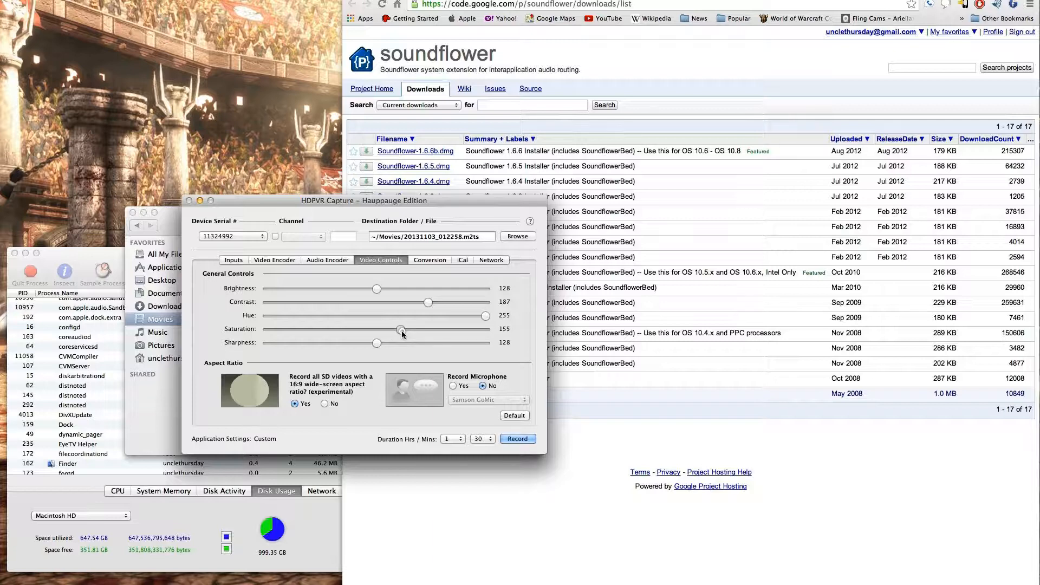
pyautogui.moveTo(403, 332); pyautogui.dragTo(428, 334)
pyautogui.moveTo(427, 306)
pyautogui.mouseDown()
pyautogui.moveTo(405, 308)
pyautogui.moveTo(429, 310)
pyautogui.mouseUp()
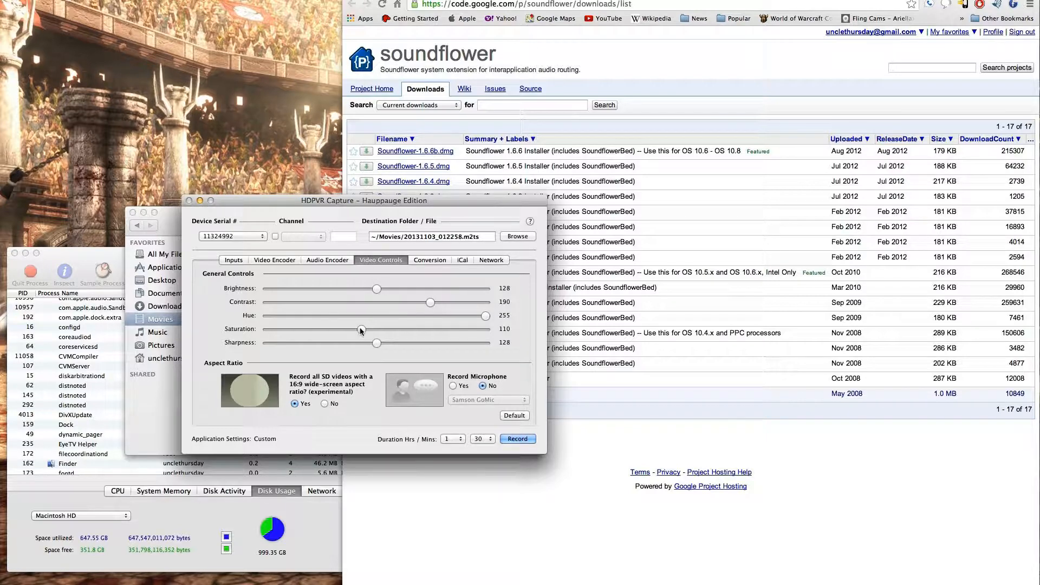
pyautogui.moveTo(361, 332); pyautogui.dragTo(439, 334)
pyautogui.moveTo(438, 331); pyautogui.dragTo(388, 334)
pyautogui.moveTo(377, 344); pyautogui.dragTo(497, 345)
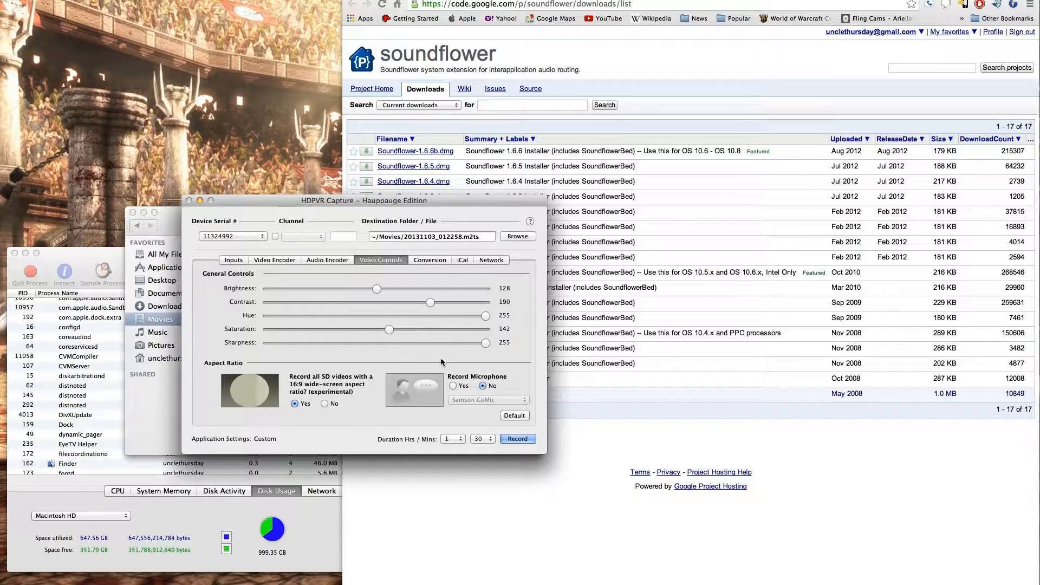
pyautogui.moveTo(485, 344); pyautogui.dragTo(374, 351)
# Turn on microphone recording with the Samson GoMic and turn it off again
pyautogui.click(458, 387)
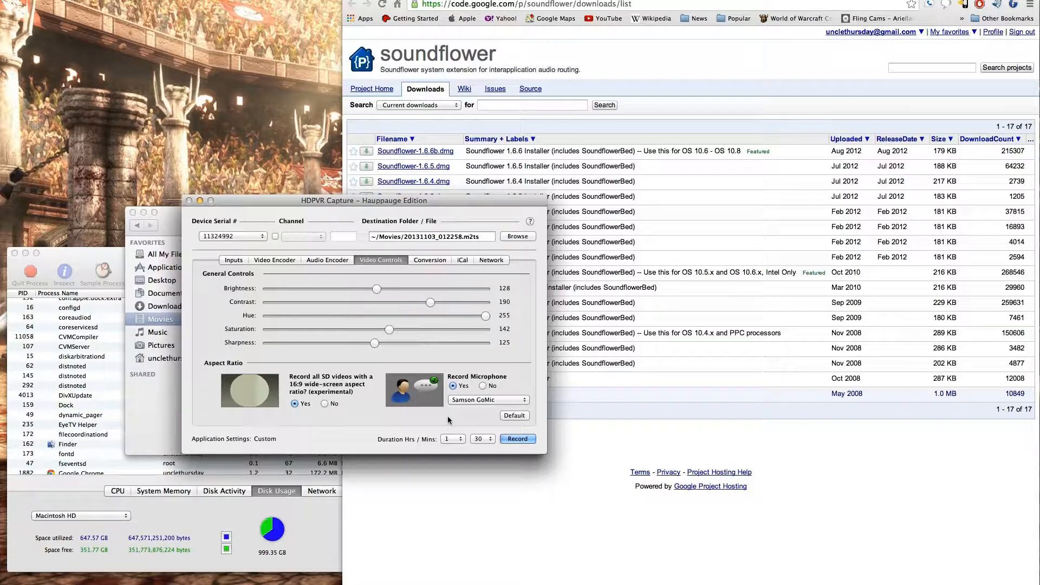
pyautogui.click(482, 386)
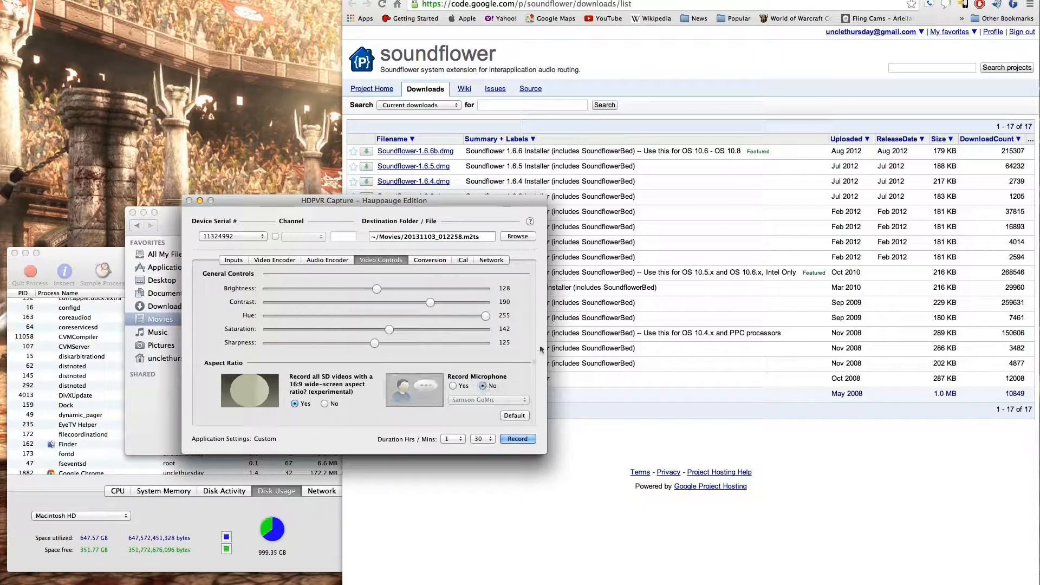
# Move the capture window clear of the Movies folder and enable video monitoring while recording to disk in the audio encoder settings
pyautogui.click(331, 261)
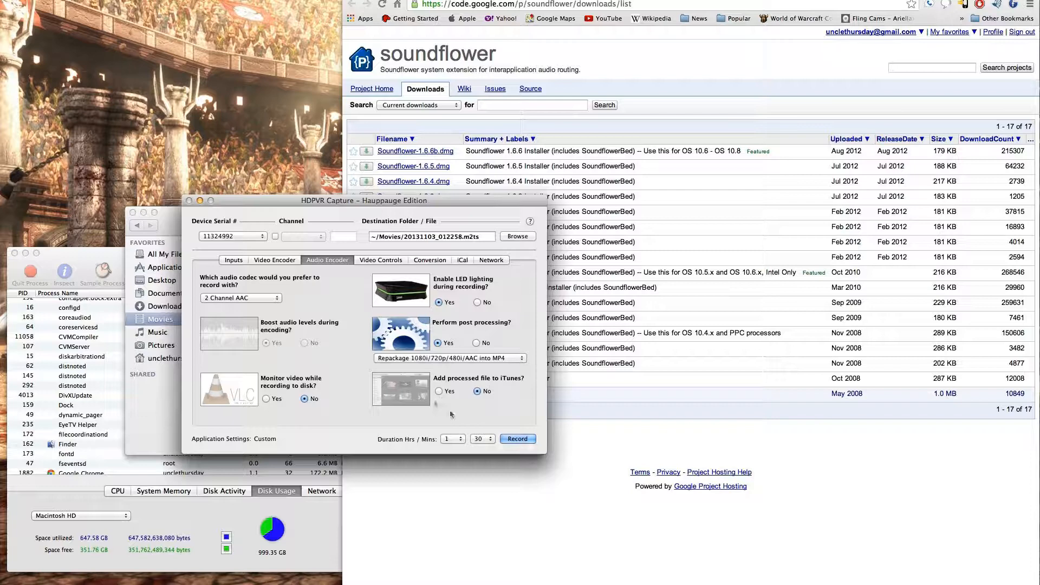
pyautogui.moveTo(337, 203); pyautogui.dragTo(546, 260)
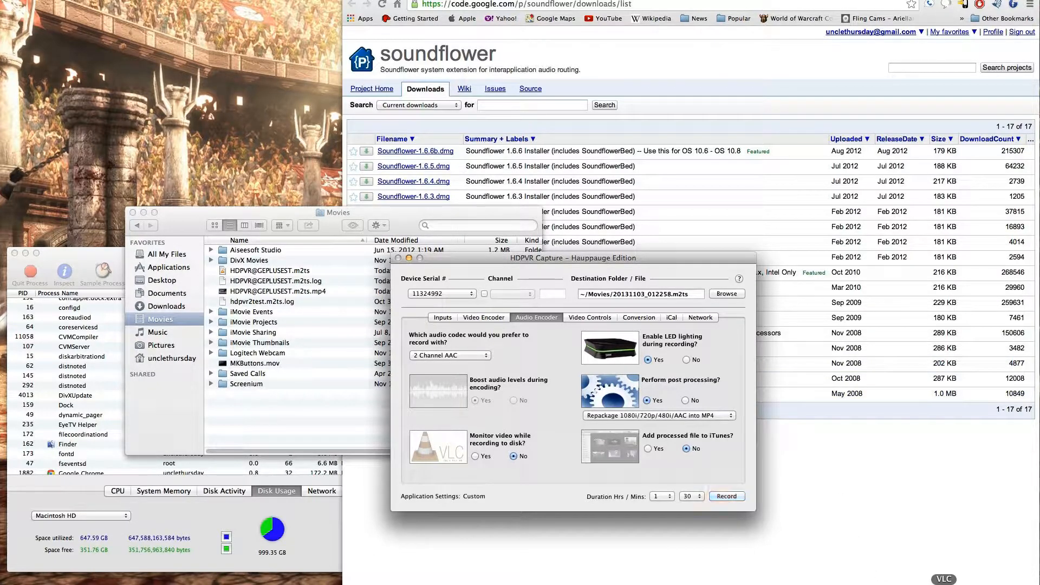
pyautogui.rightClick(943, 584)
pyautogui.click(924, 576)
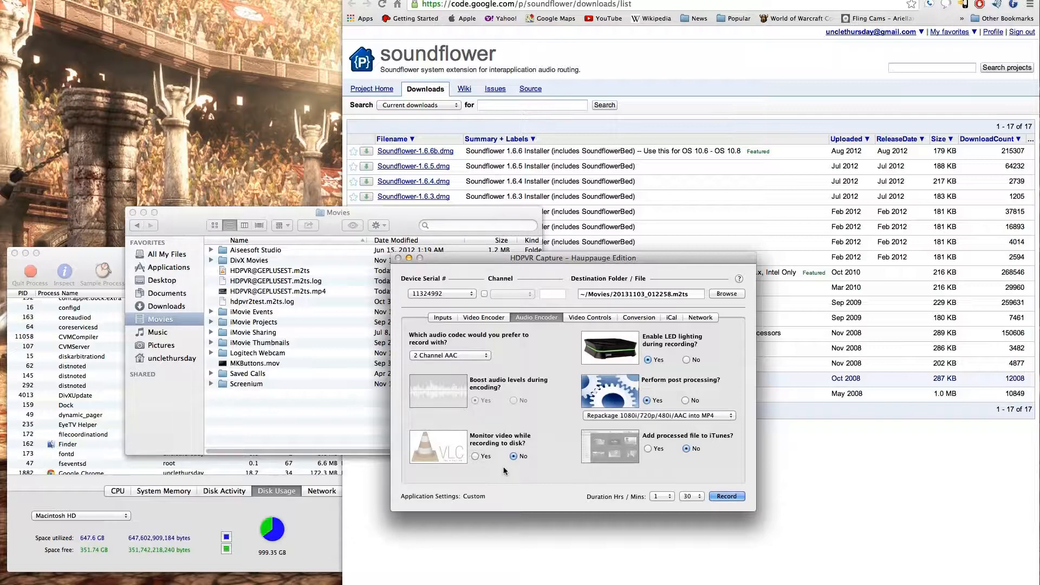
pyautogui.click(475, 456)
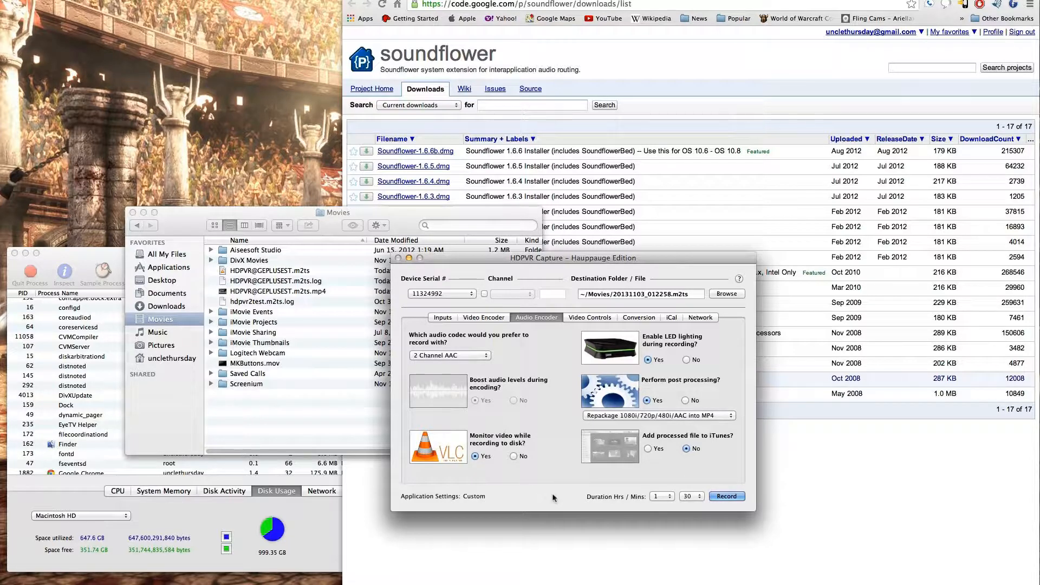
# Look through the hour choices for the recording duration and show the video and audio input settings
pyautogui.click(669, 496)
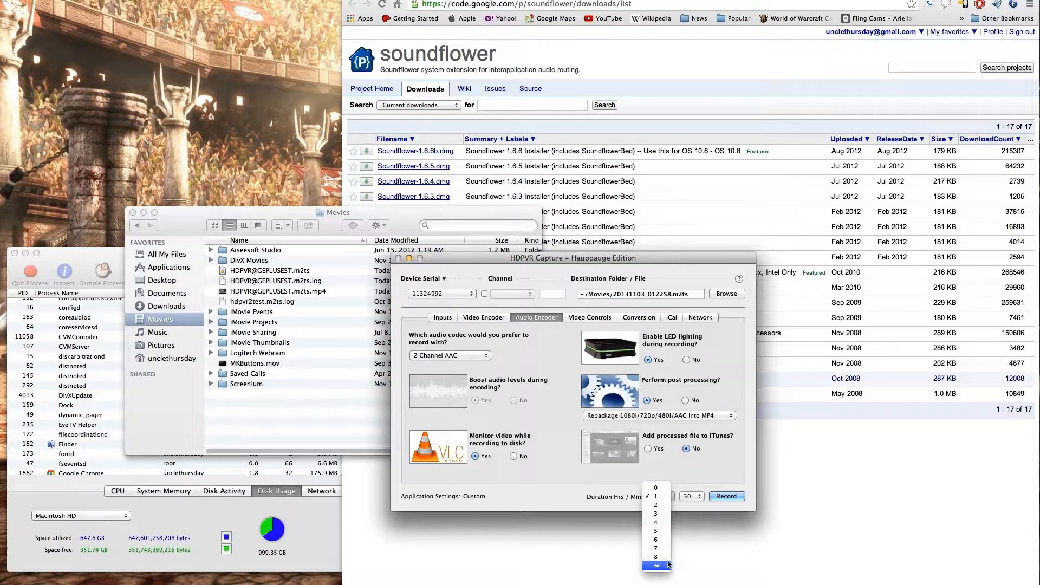
pyautogui.click(696, 481)
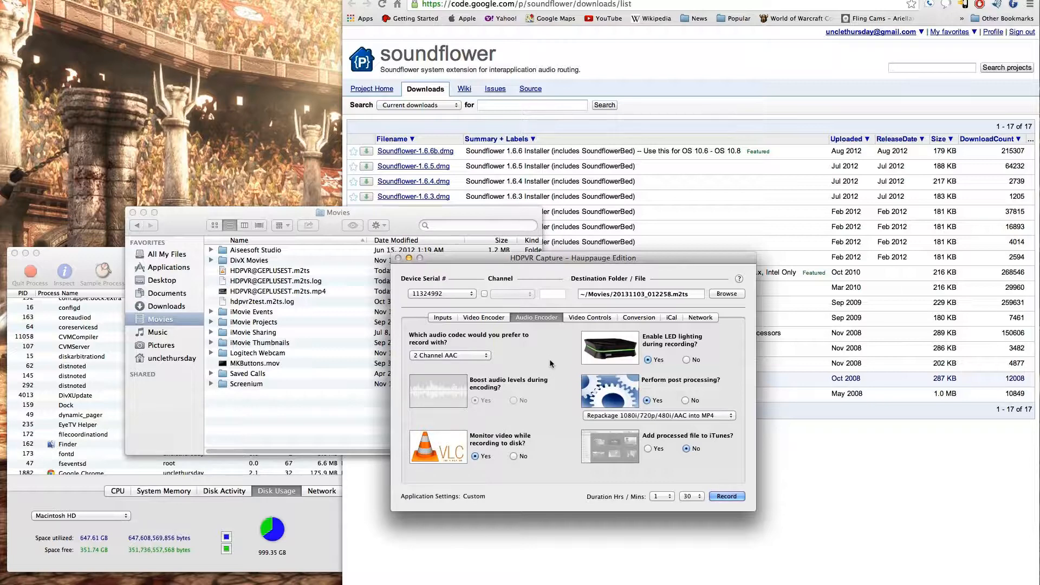
pyautogui.click(442, 318)
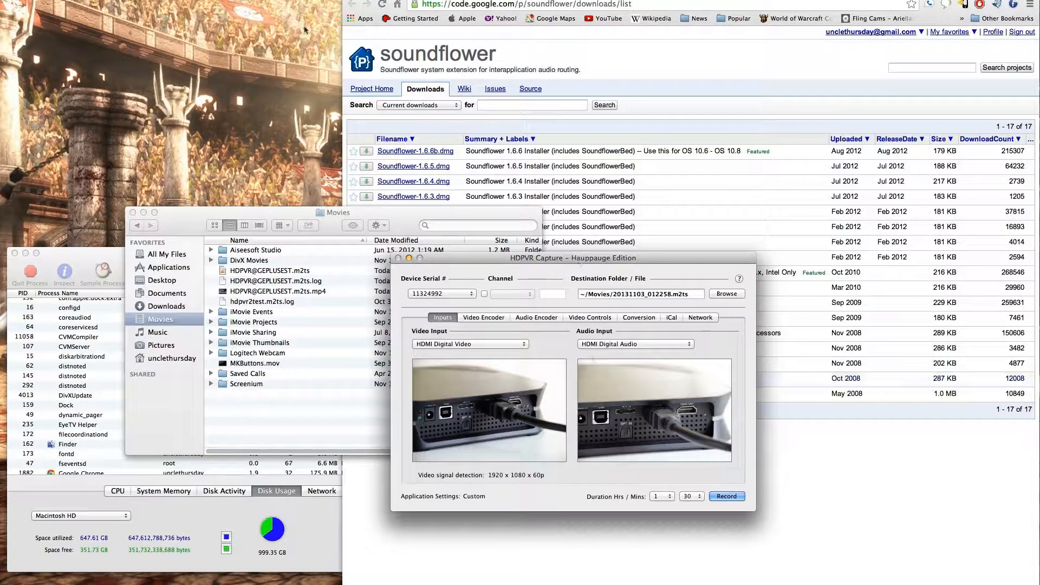
# Enable always using the default application settings on startup in the HDPVRCapture preferences
pyautogui.click(54, 0)
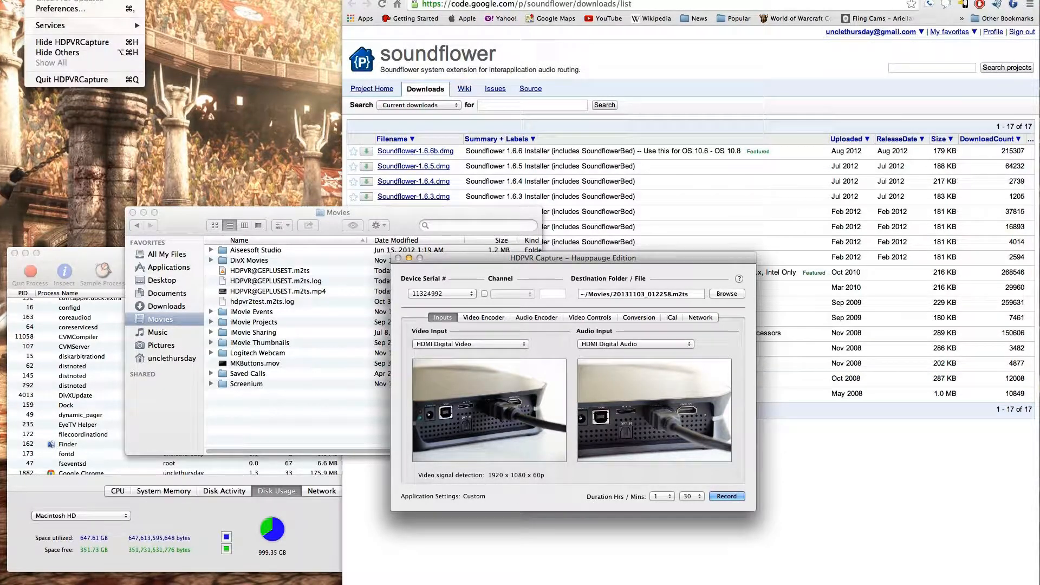
pyautogui.click(76, 8)
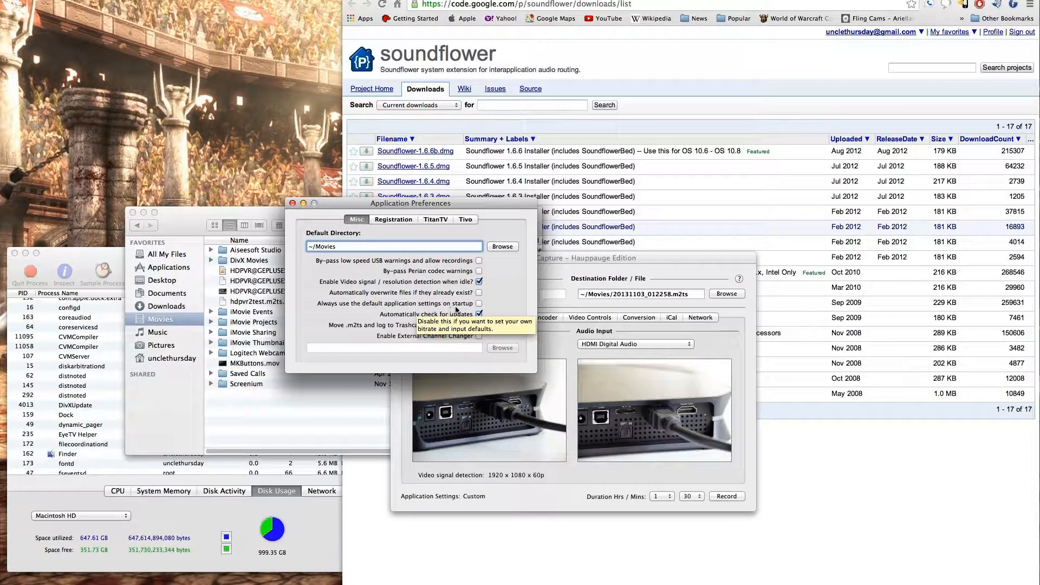
pyautogui.click(478, 303)
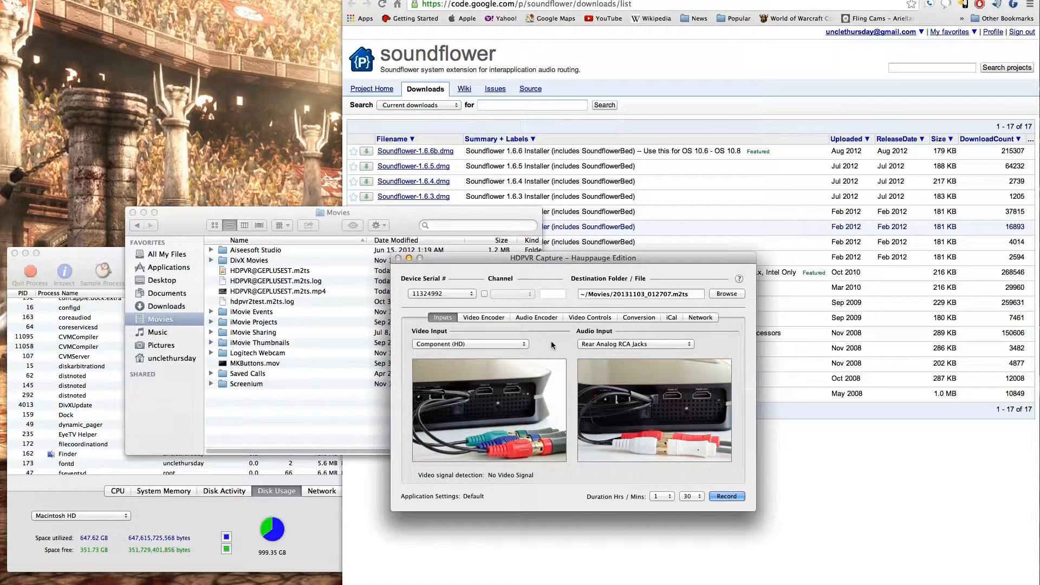
# Check the default video controls and set the video input to HDMI Digital Video
pyautogui.click(592, 318)
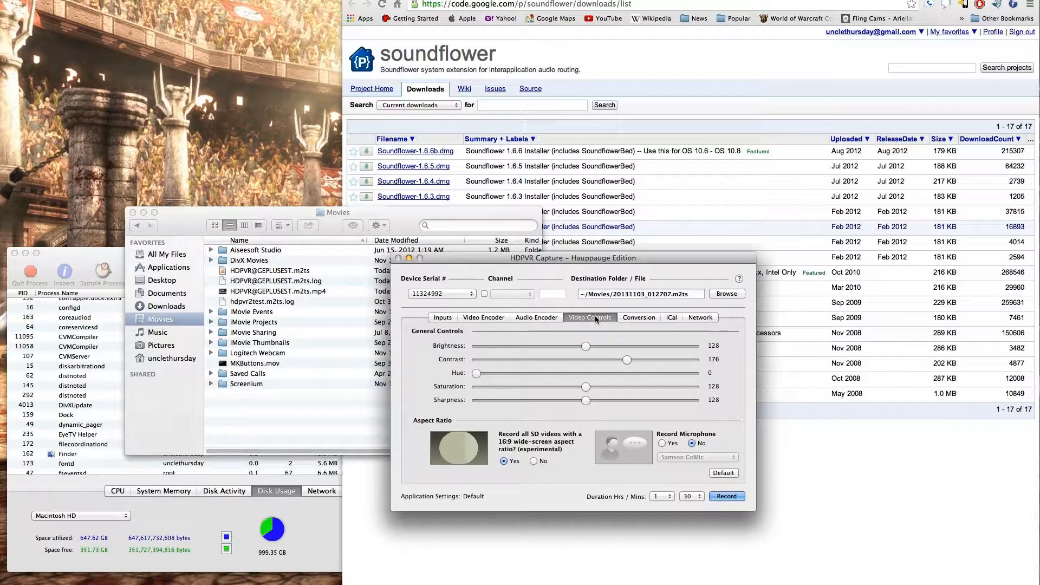
pyautogui.click(443, 317)
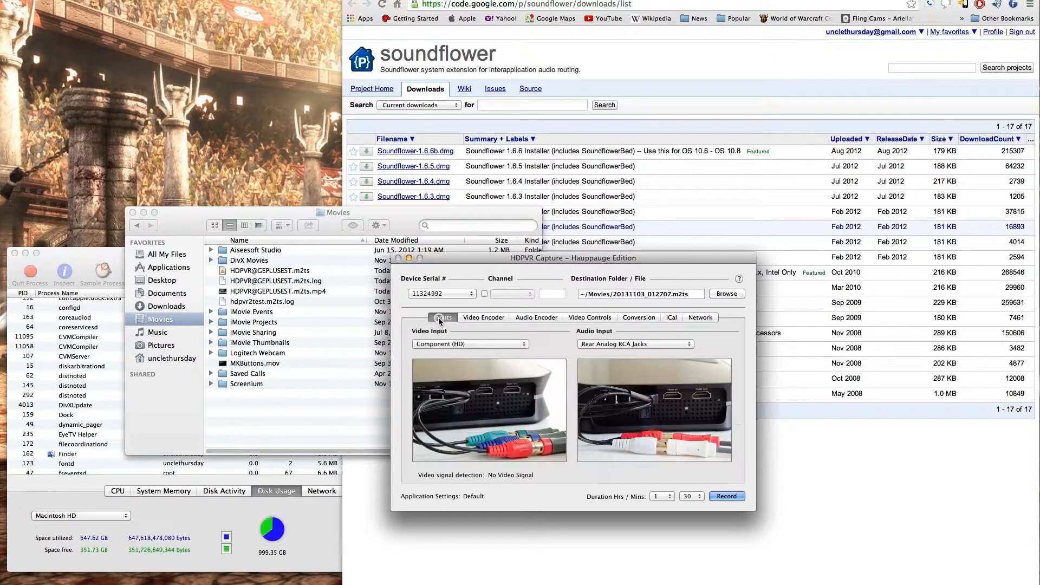
pyautogui.click(525, 344)
pyautogui.click(517, 337)
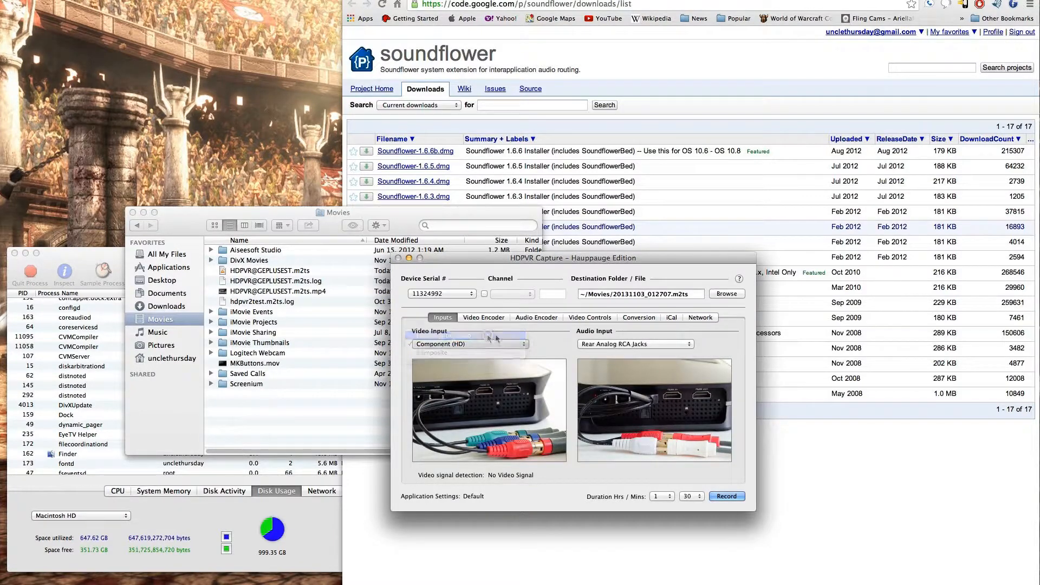
pyautogui.click(589, 318)
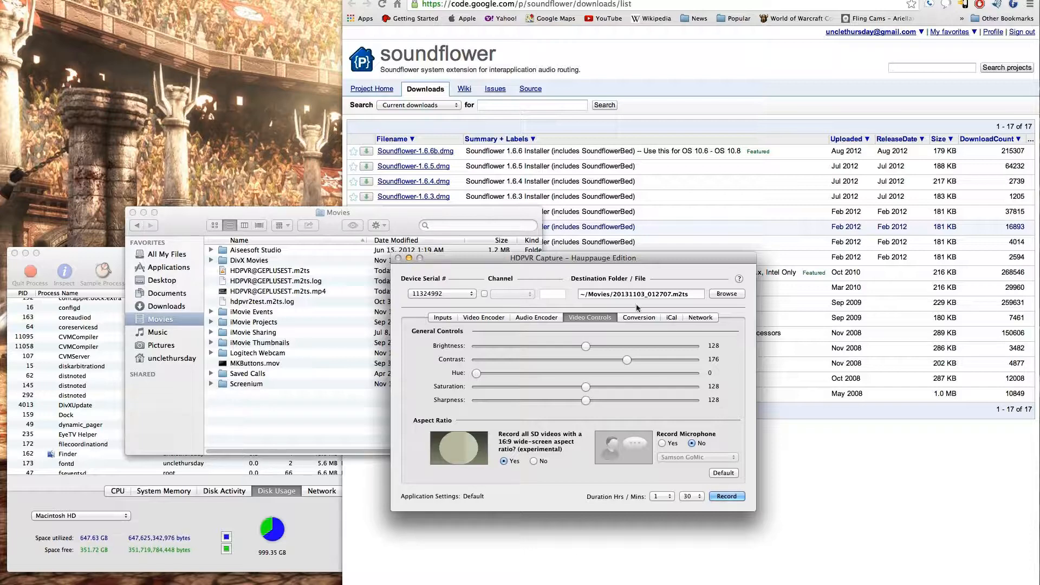
pyautogui.click(433, 318)
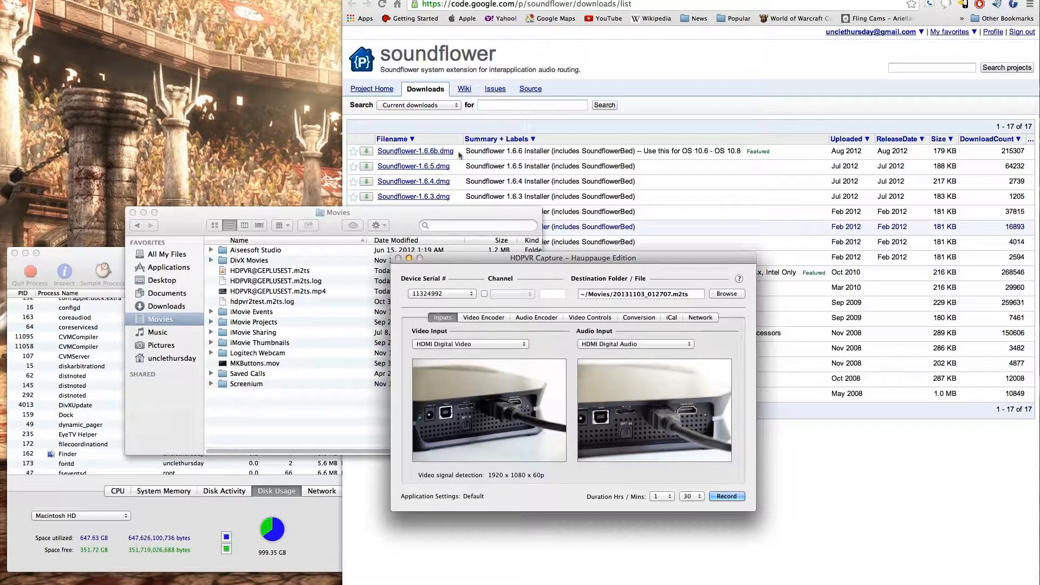
# Disable always using the default application settings on startup and close the preferences
pyautogui.click(54, 0)
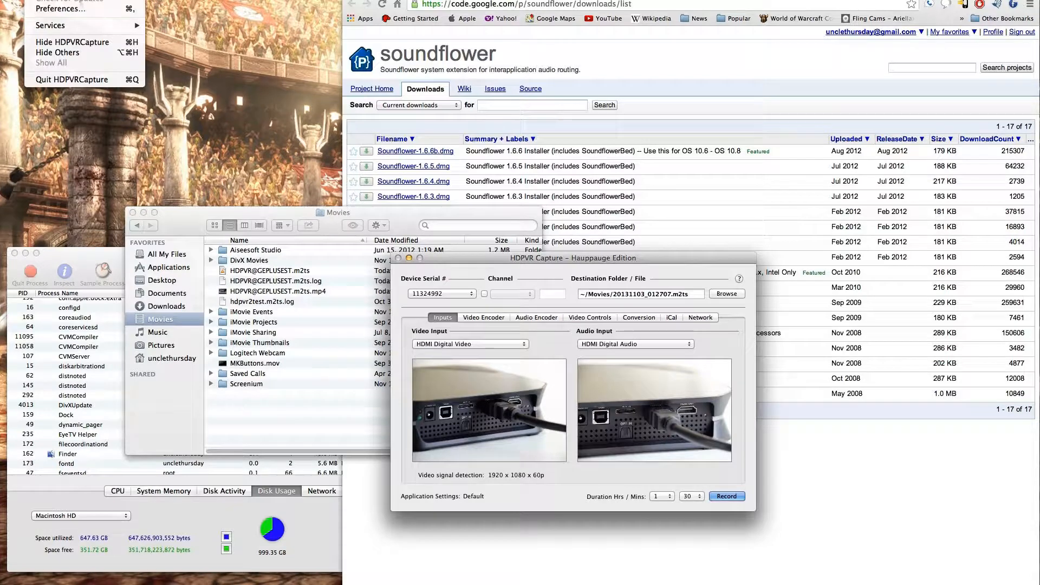
pyautogui.click(81, 7)
pyautogui.click(479, 304)
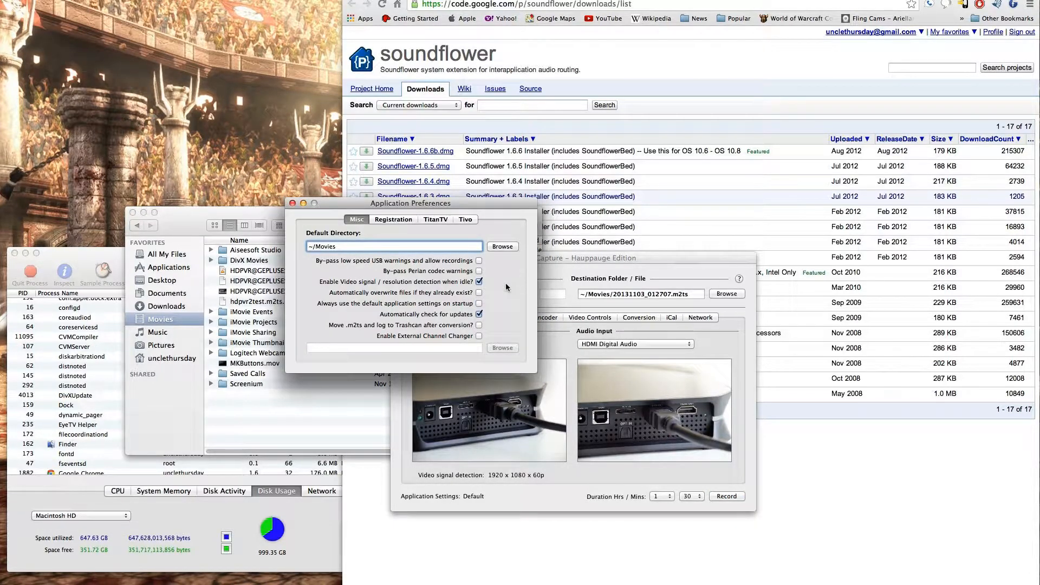
pyautogui.click(292, 203)
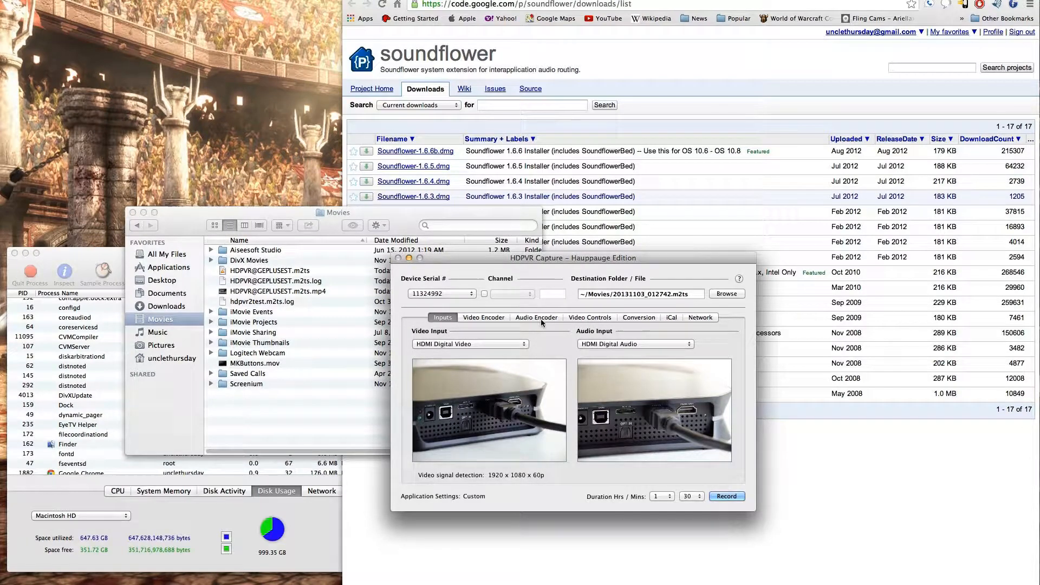
# Set the video controls to contrast 176, hue 0 and saturation 128
pyautogui.click(600, 324)
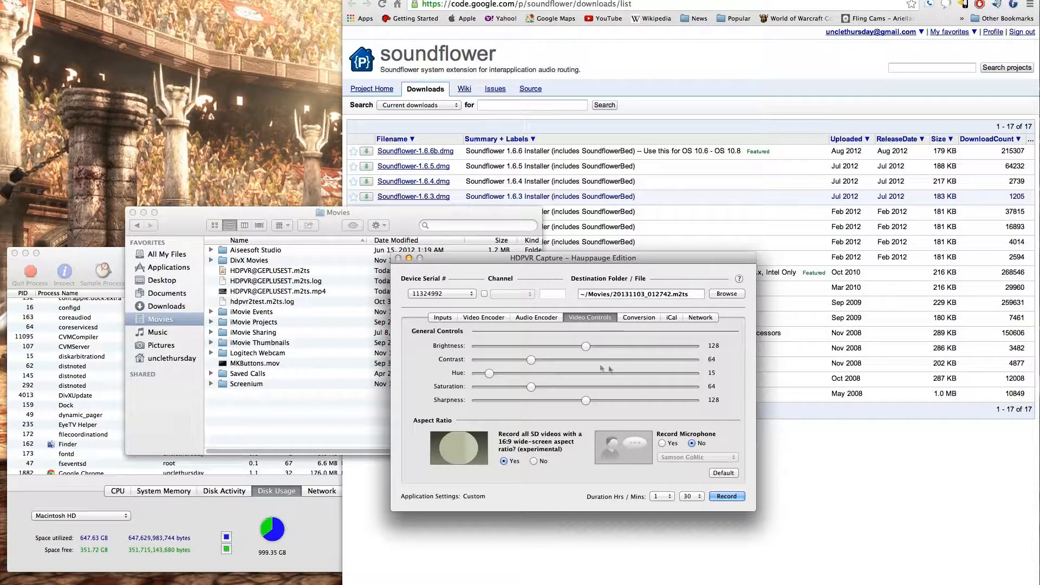
pyautogui.moveTo(532, 360); pyautogui.dragTo(629, 367)
pyautogui.moveTo(492, 372); pyautogui.dragTo(452, 379)
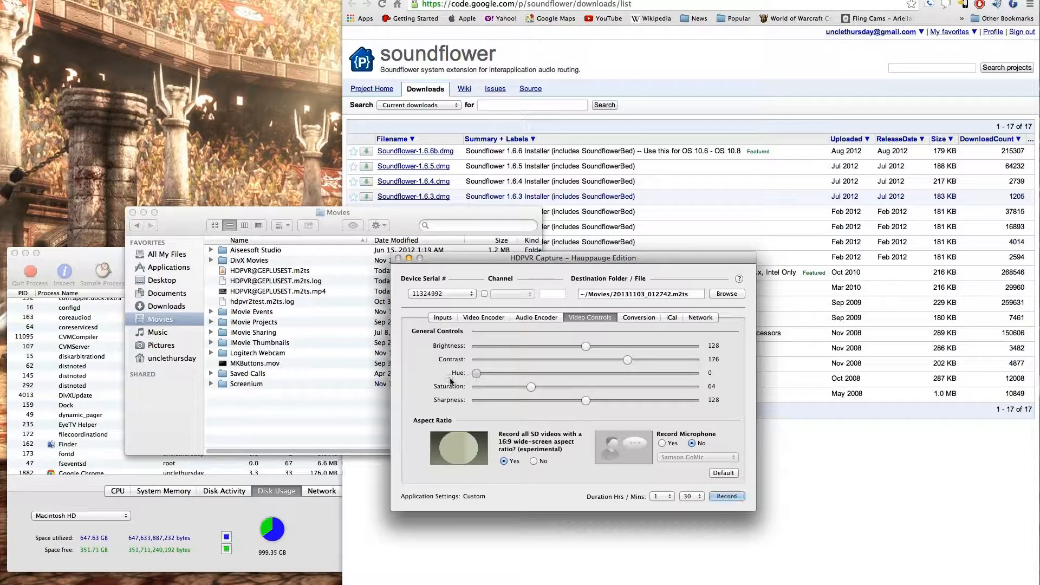
pyautogui.moveTo(532, 388); pyautogui.dragTo(588, 388)
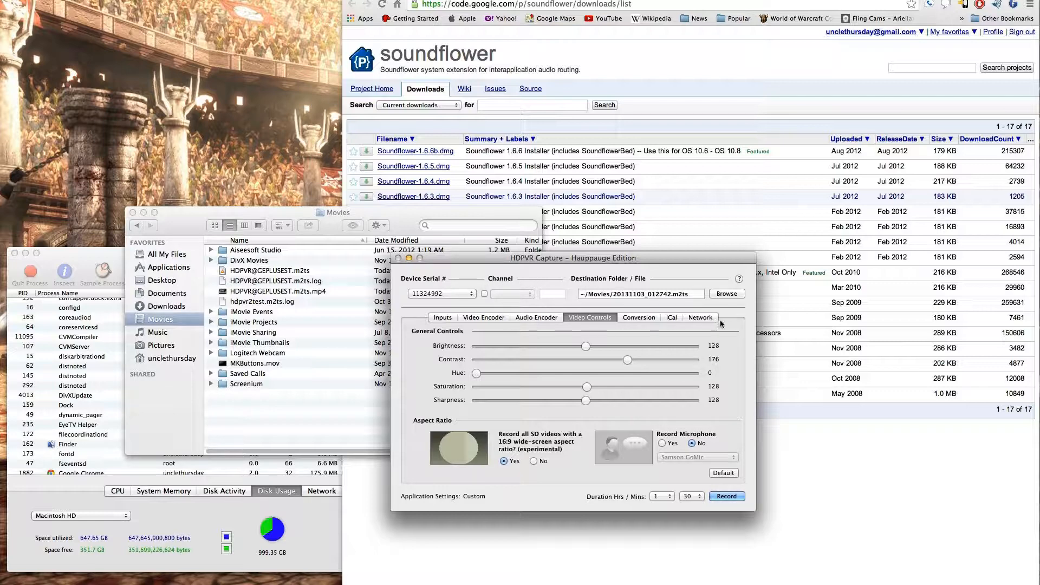
# View the post-processing conversion queue and the iCal recording schedule
pyautogui.click(634, 319)
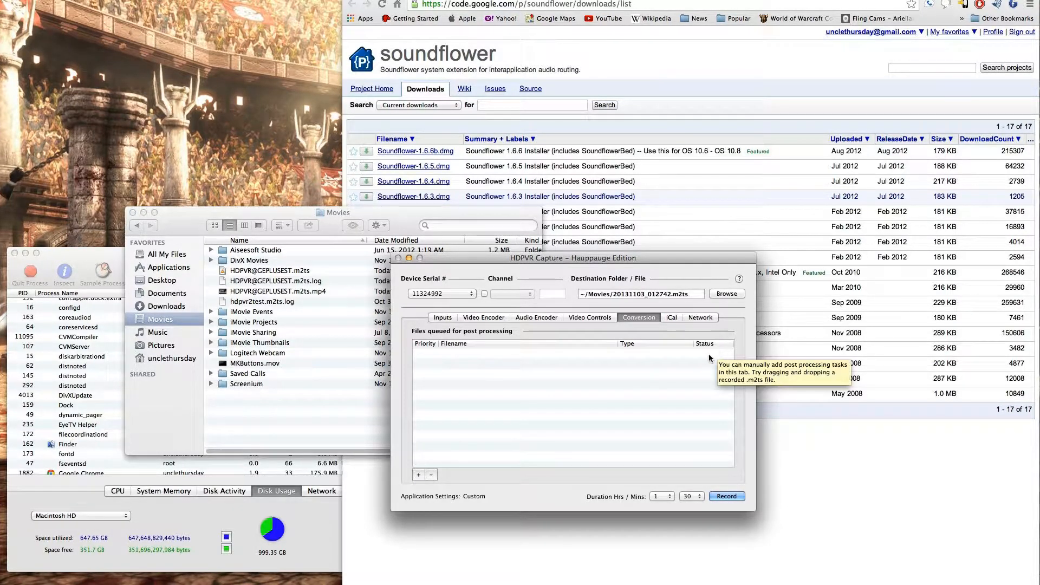
pyautogui.click(674, 317)
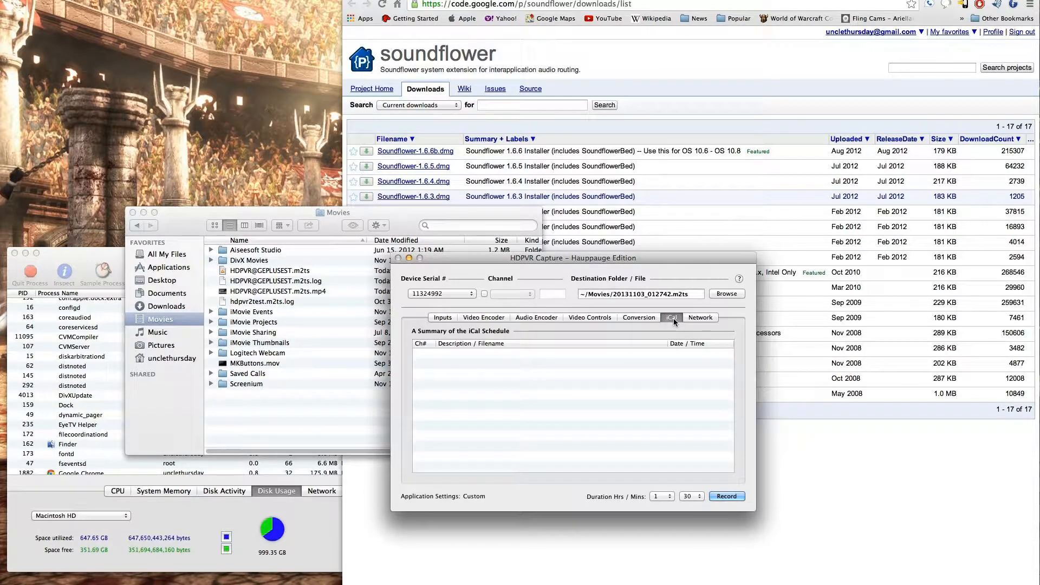
# Reapply the Insanely Good video quality preset in the video encoder settings, giving a constant bitrate of 14000 kbps
pyautogui.click(431, 318)
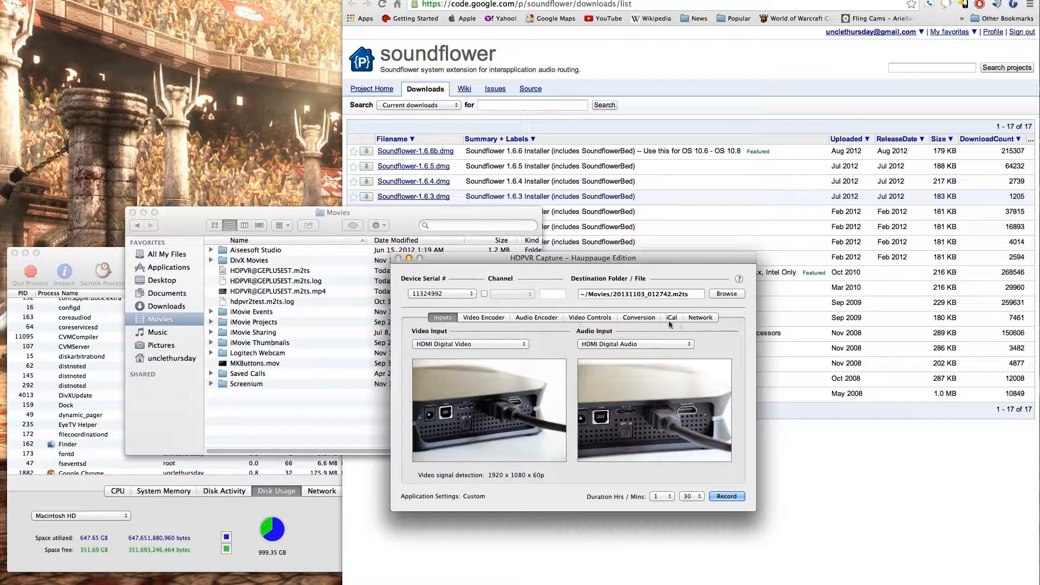
pyautogui.click(495, 318)
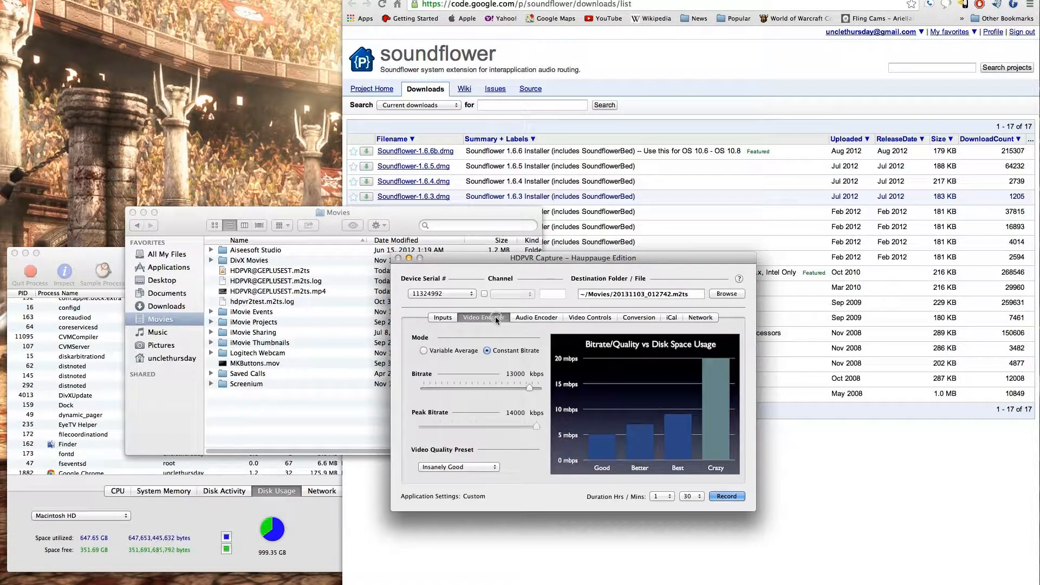
pyautogui.click(495, 469)
pyautogui.click(490, 469)
pyautogui.click(537, 318)
pyautogui.click(473, 318)
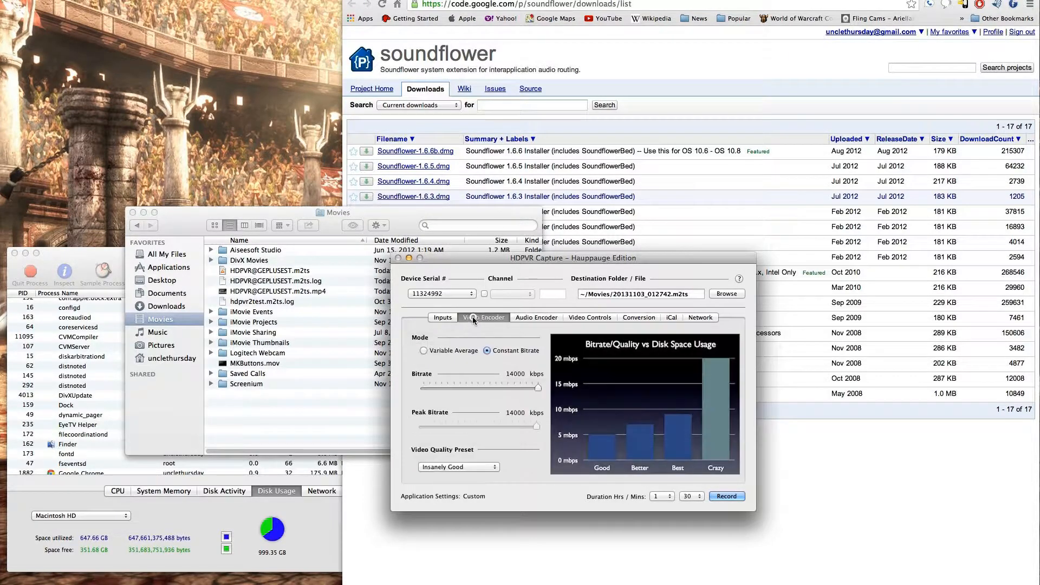
# Review the network streaming options, the conversion queue and the video encoder settings
pyautogui.click(700, 317)
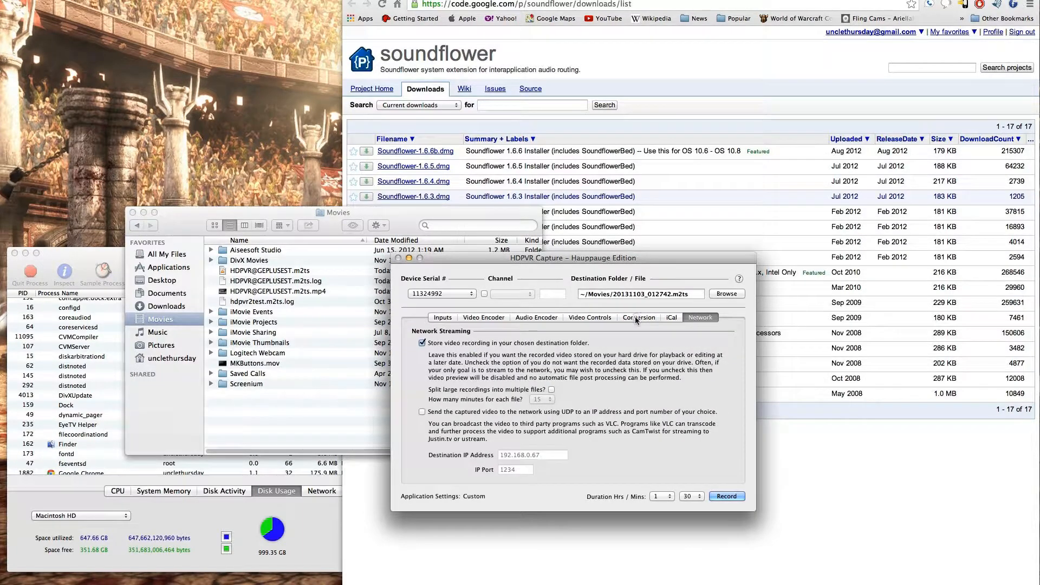
pyautogui.click(634, 317)
pyautogui.click(481, 318)
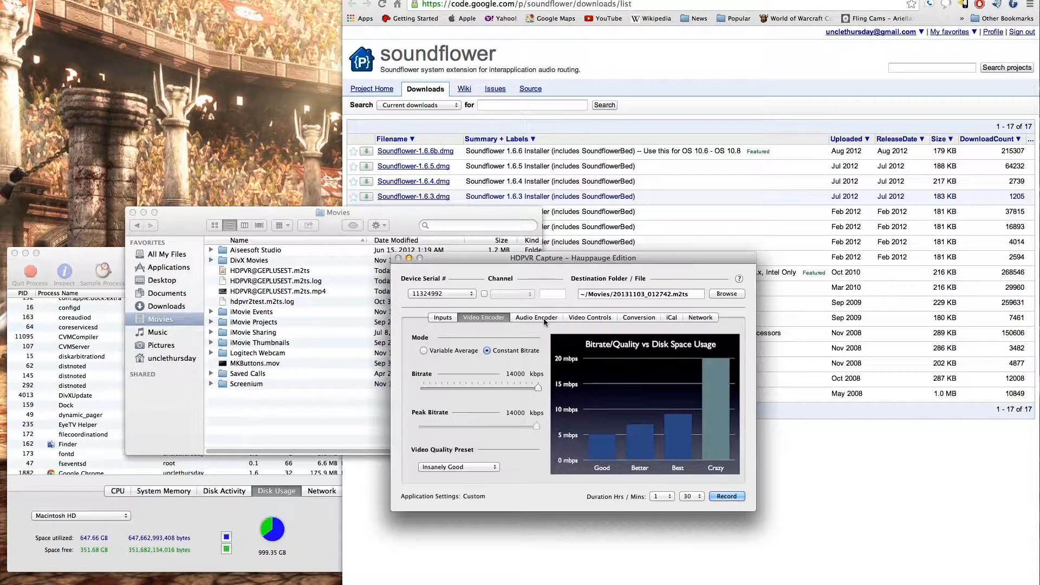
# Enable monitoring the video while recording to disk and start the recording
pyautogui.click(576, 319)
pyautogui.click(518, 318)
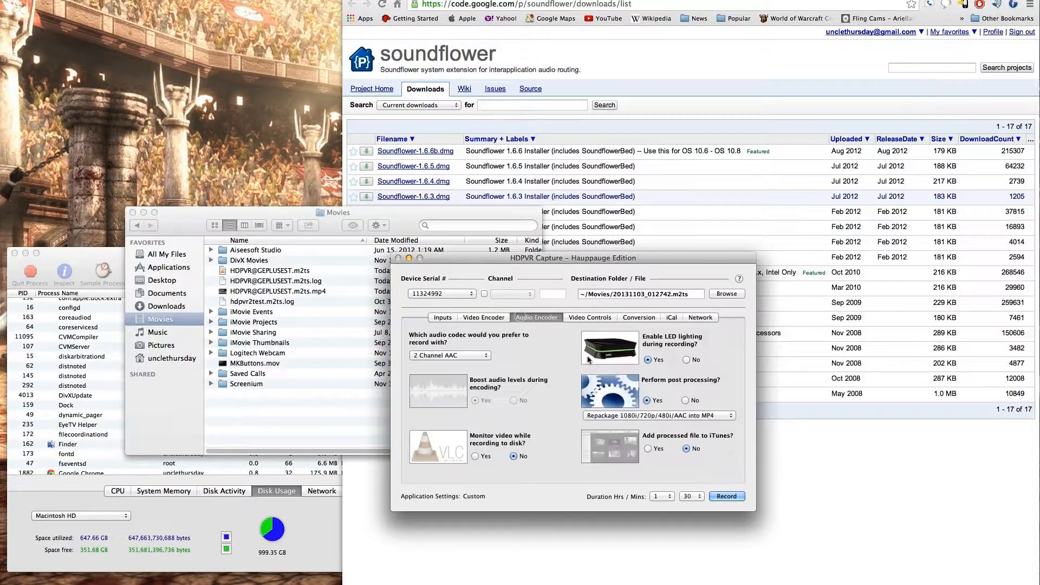
pyautogui.click(476, 455)
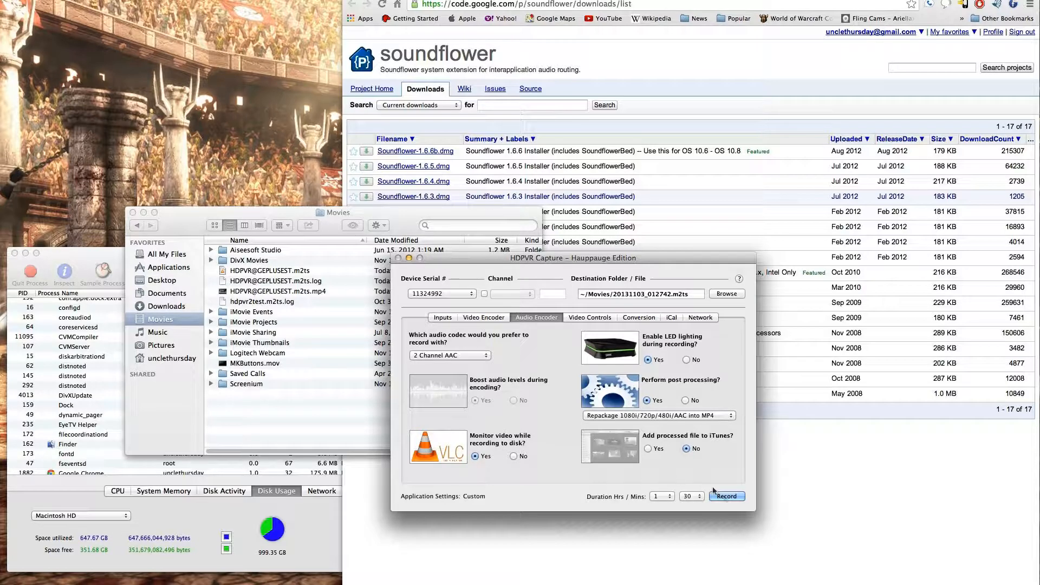
pyautogui.click(732, 495)
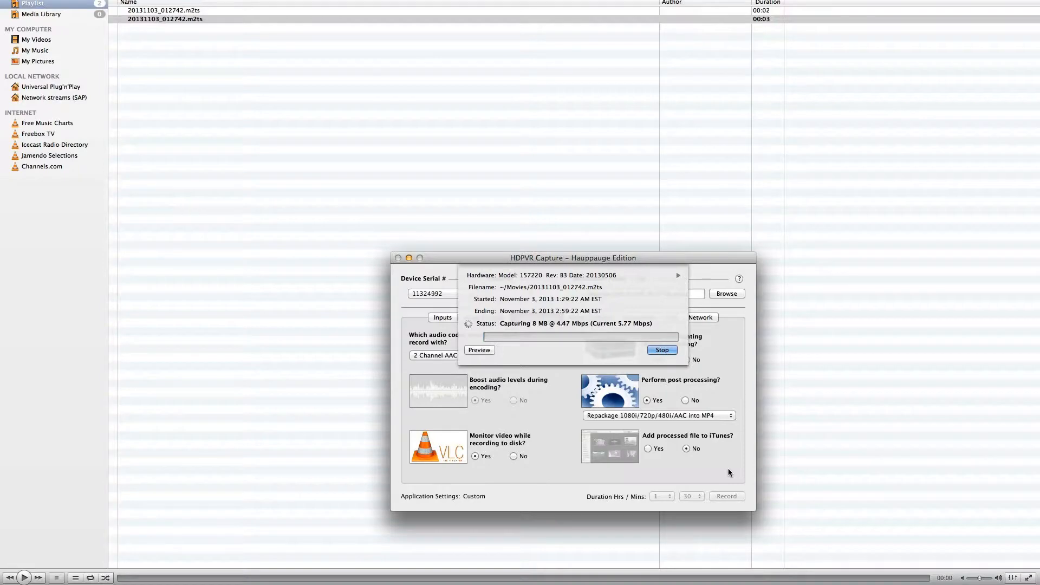
# Preview the ongoing capture 20131103_012742.m2ts in VLC and close the player
pyautogui.click(914, 440)
pyautogui.hotkey('ctrl', 'Down')
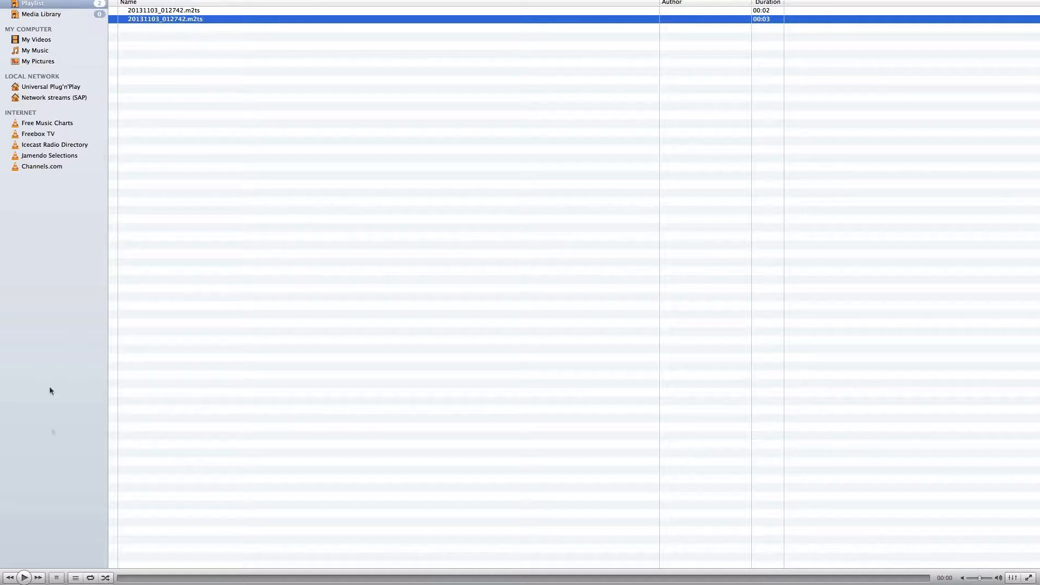
pyautogui.click(24, 577)
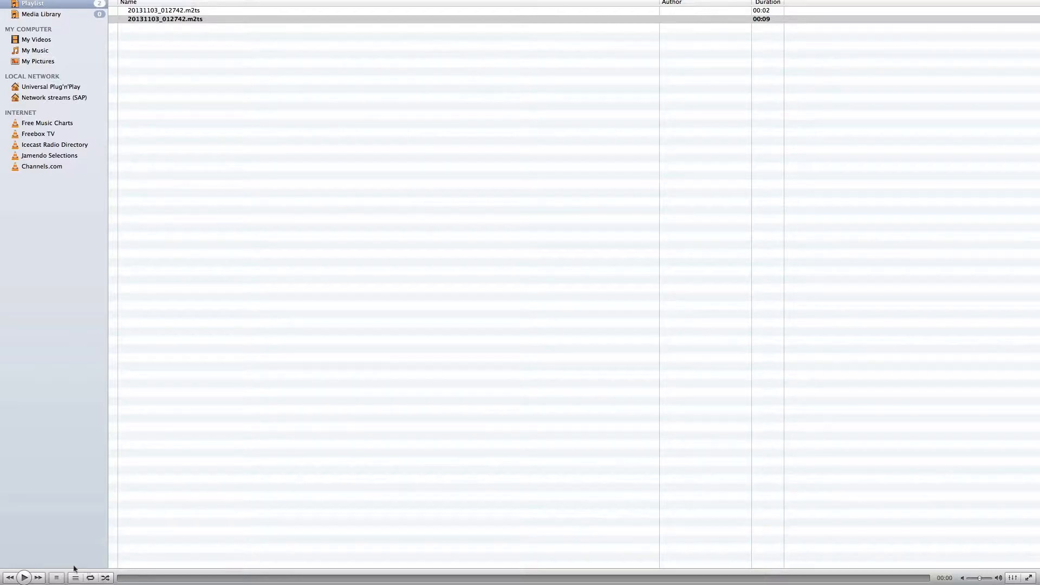
pyautogui.click(25, 577)
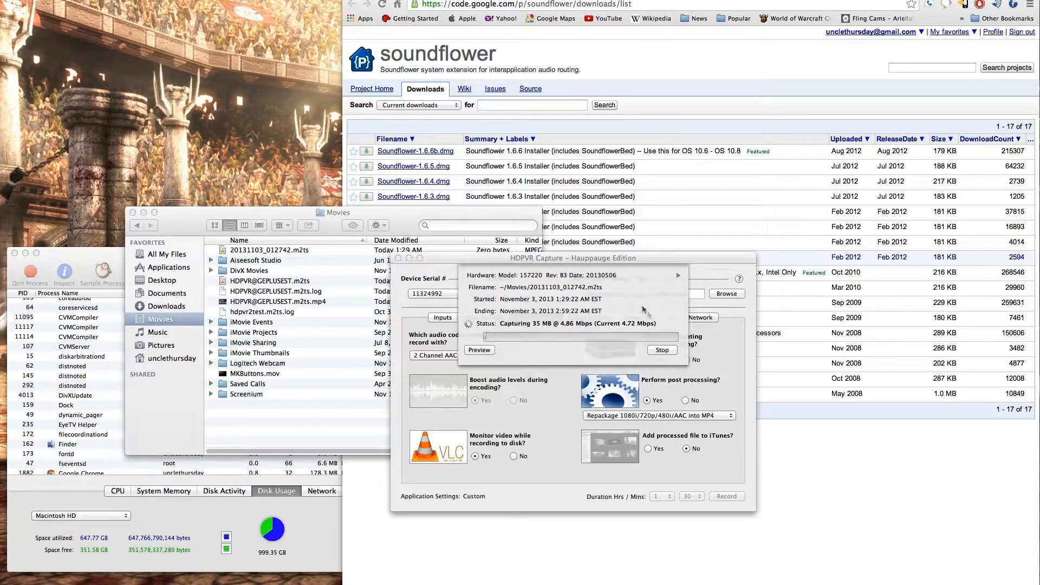
pyautogui.click(477, 355)
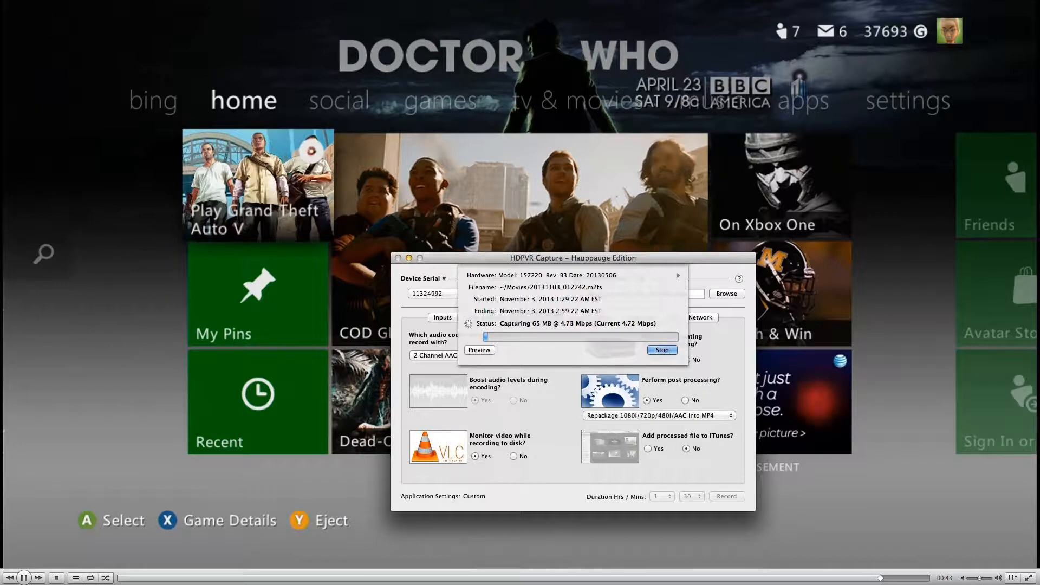
pyautogui.click(8, 0)
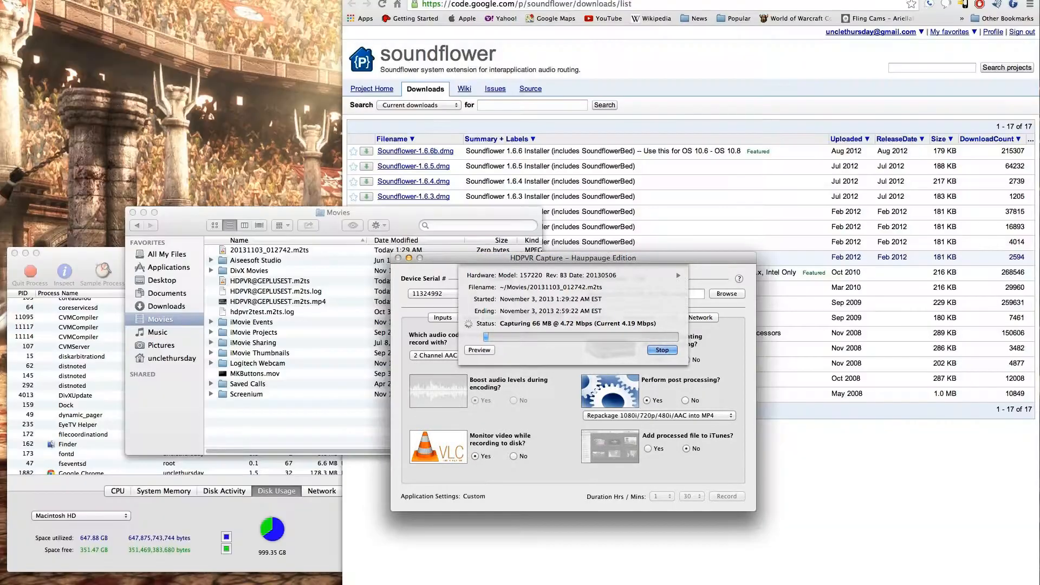
# Stop the recording and monitor its MP4 repackaging in the conversion queue alongside the Movies folder
pyautogui.click(659, 351)
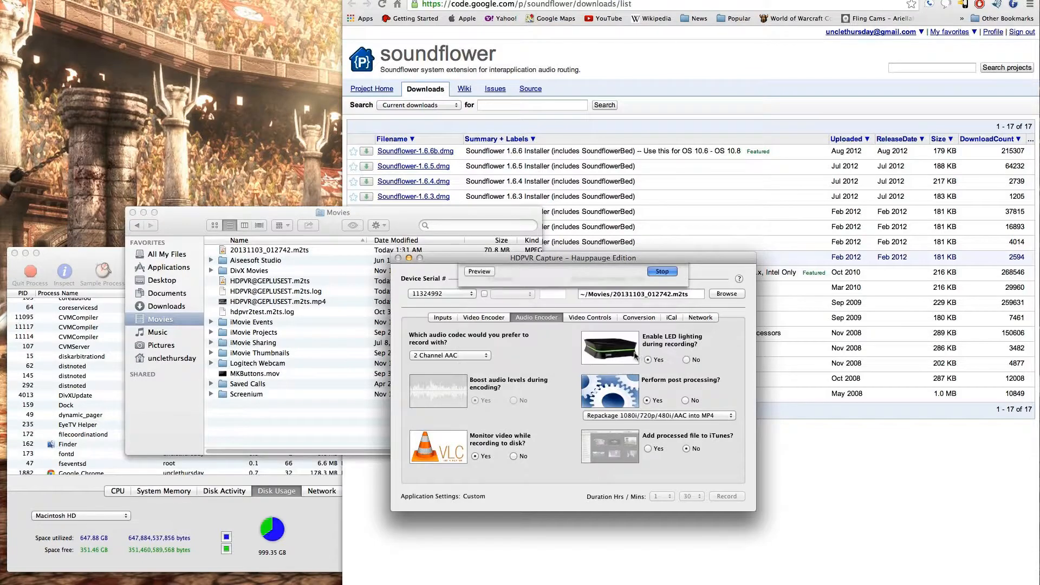
pyautogui.click(638, 318)
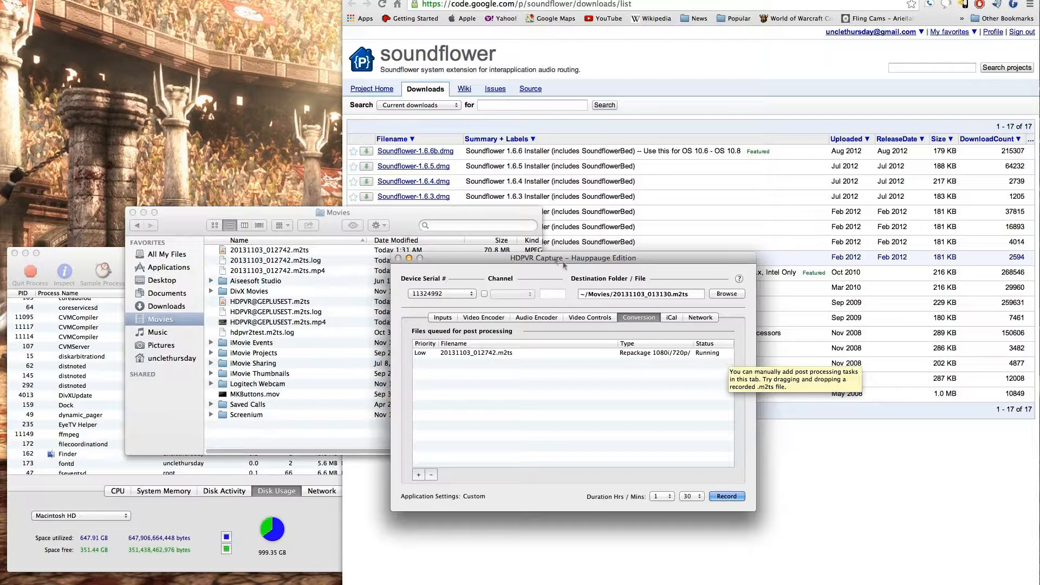
pyautogui.moveTo(528, 262); pyautogui.dragTo(375, 295)
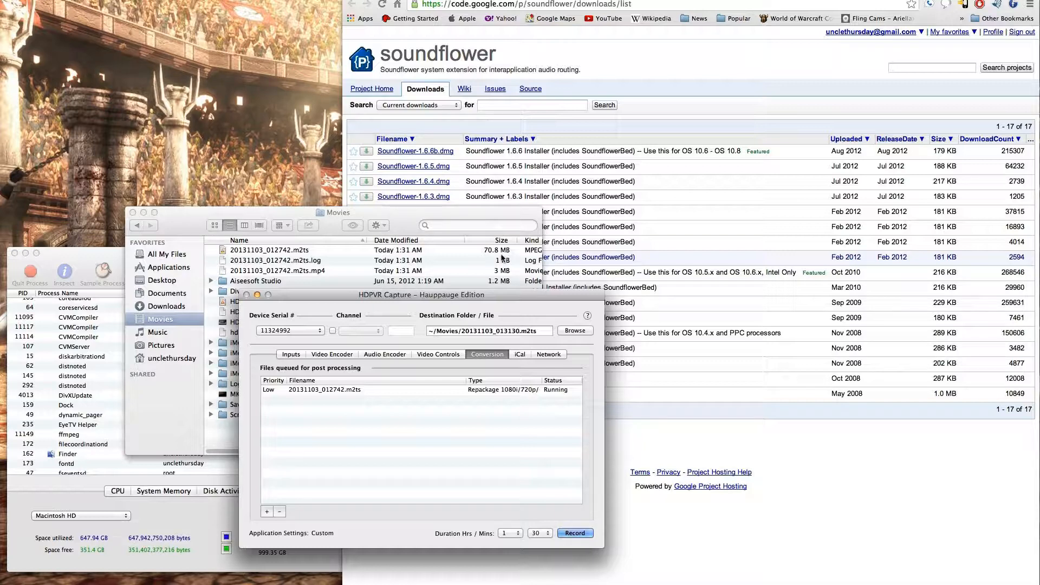
pyautogui.click(333, 354)
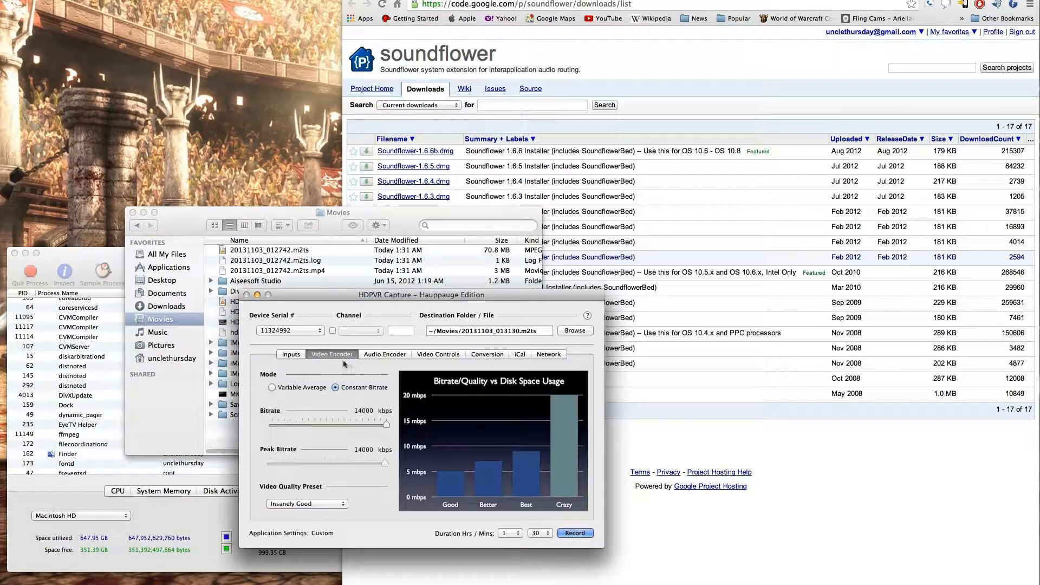
pyautogui.click(477, 354)
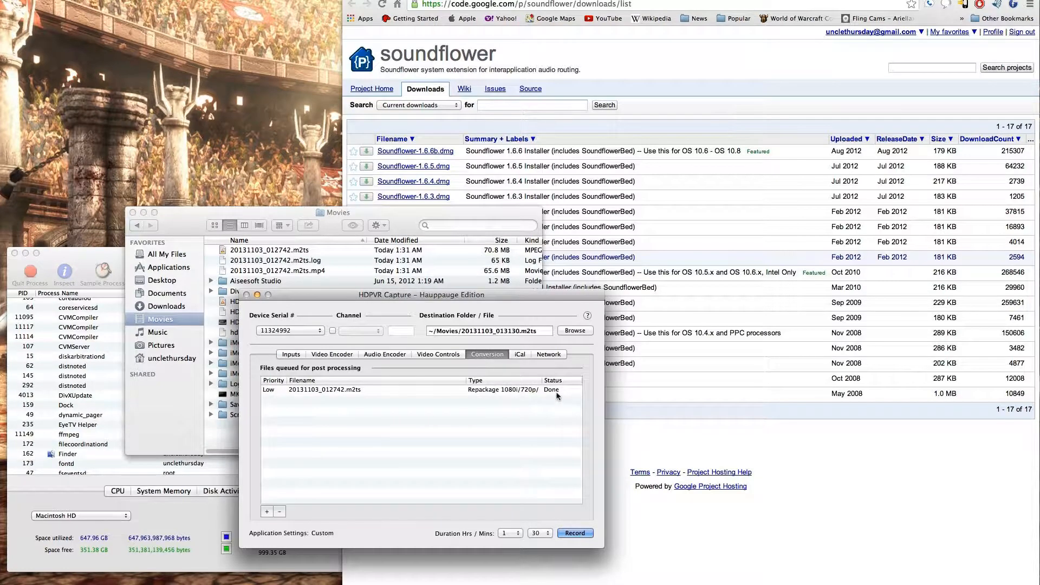
pyautogui.rightClick(287, 273)
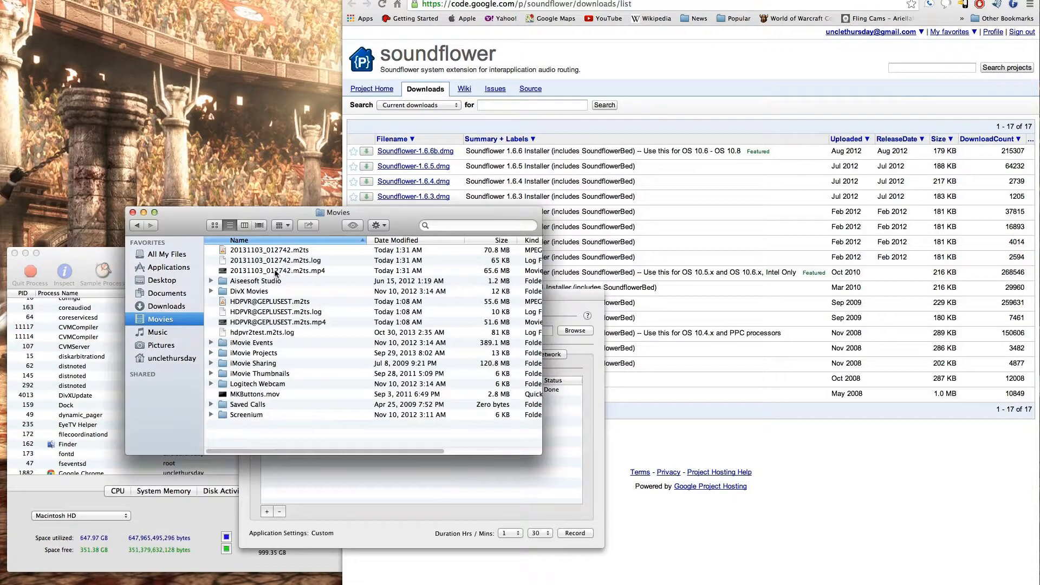
pyautogui.moveTo(458, 286)
pyautogui.click(535, 409)
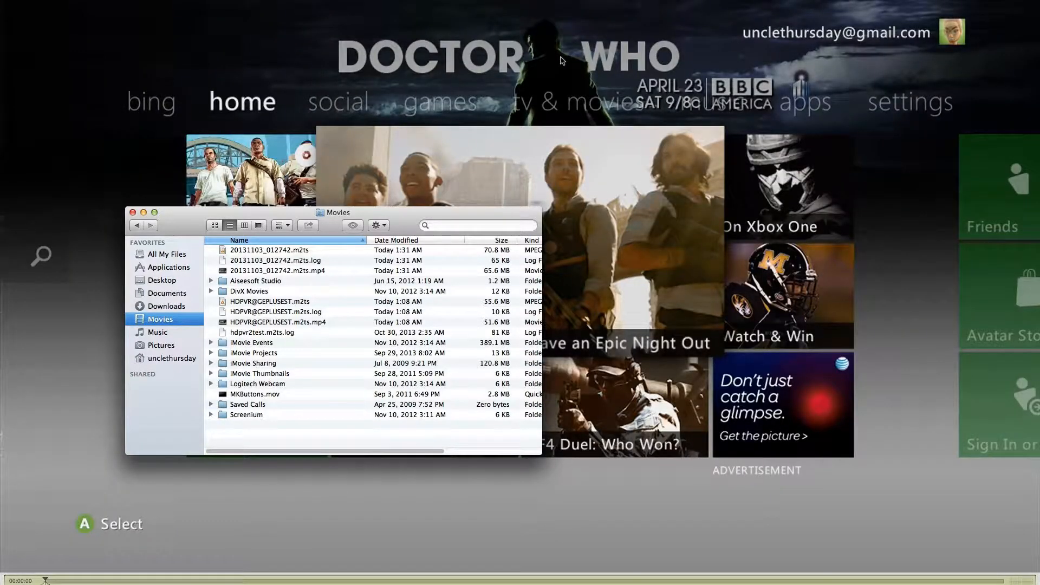
pyautogui.click(664, 528)
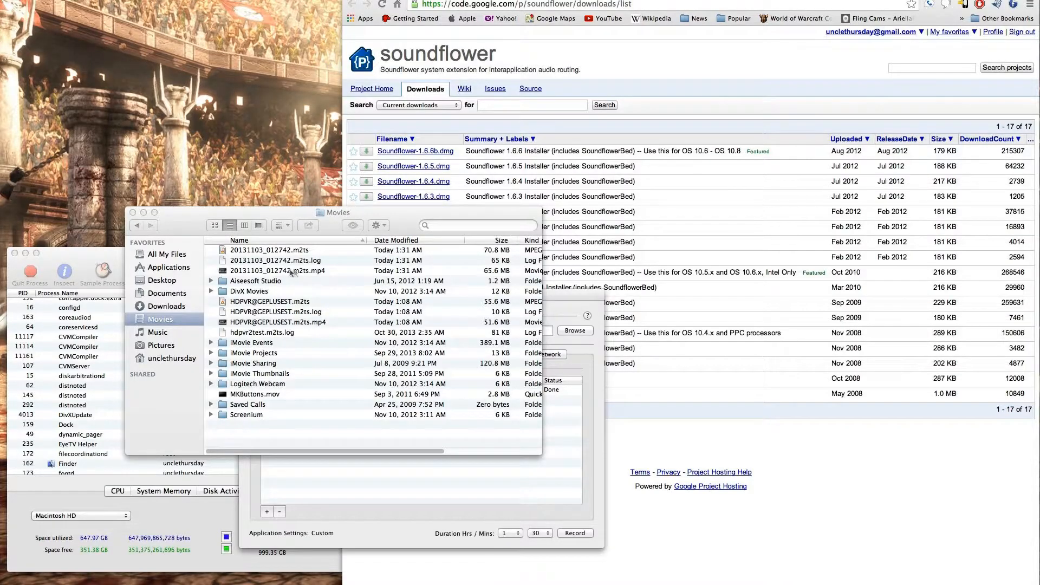
# Play the converted file 20131103_012742.m2ts.mp4 in QuickTime Player, pause it and close the player
pyautogui.rightClick(296, 272)
pyautogui.moveTo(433, 286)
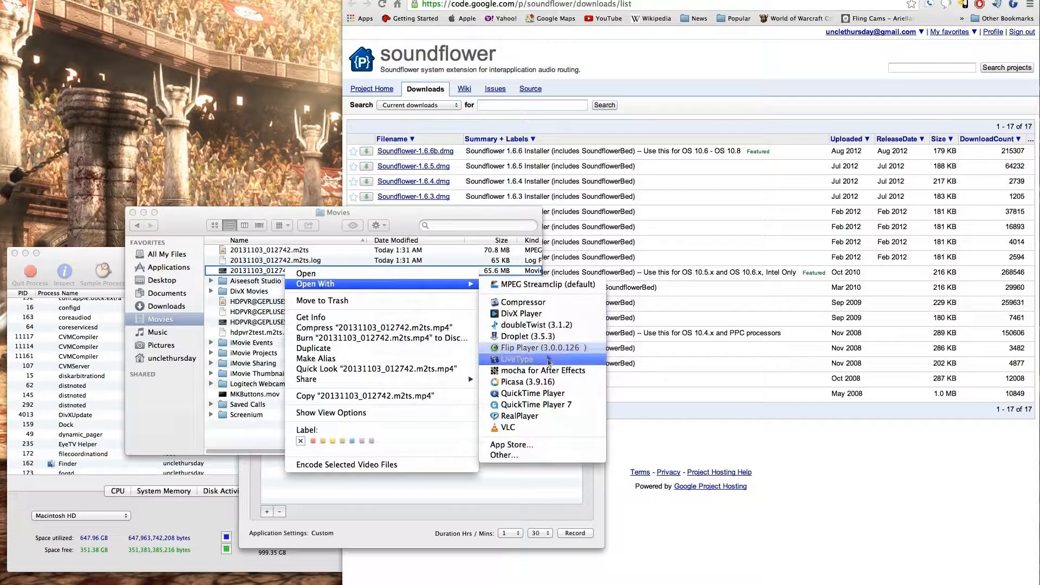
pyautogui.click(553, 405)
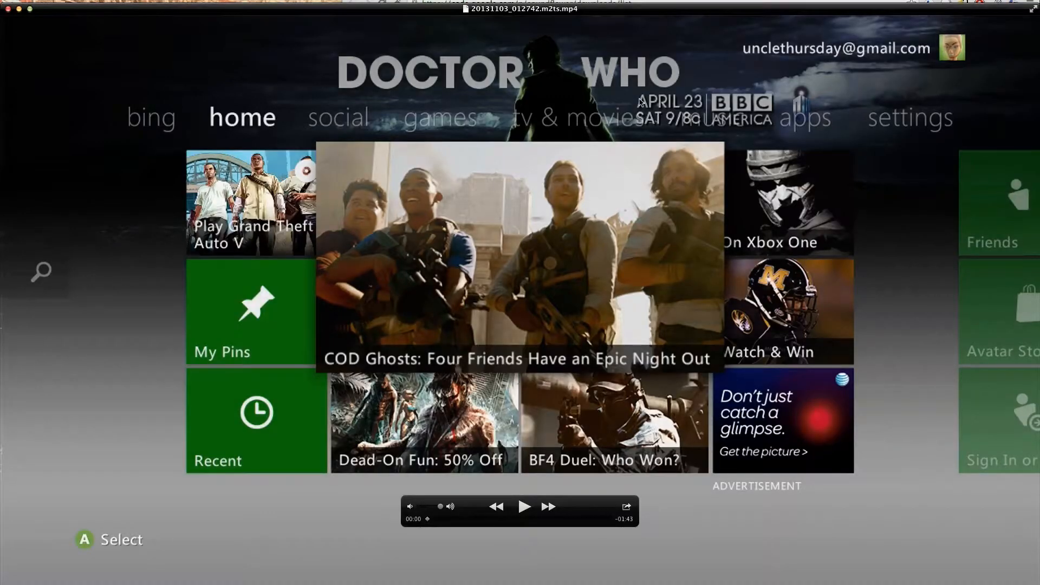
pyautogui.click(524, 509)
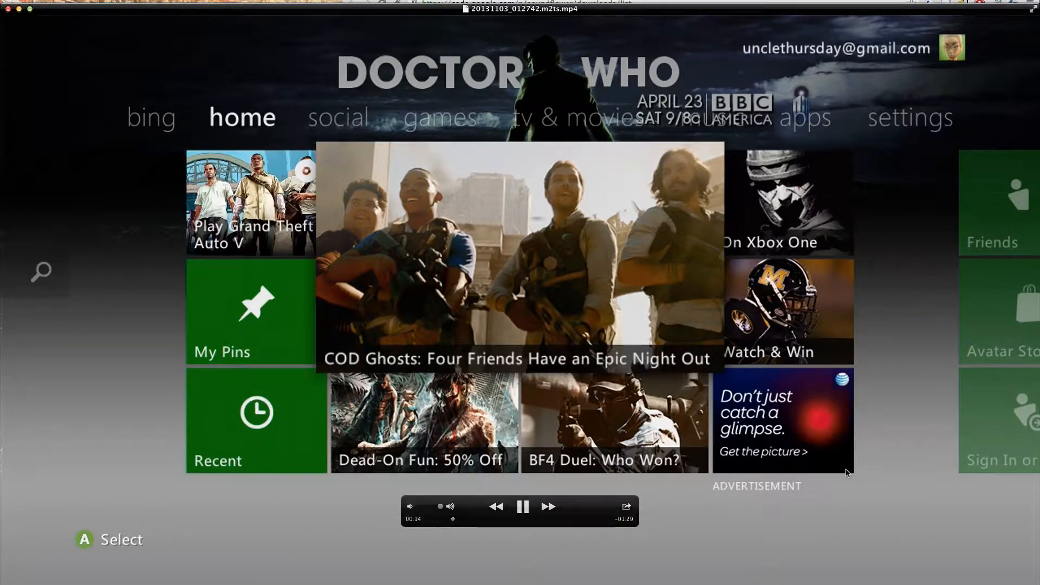
pyautogui.press('space')
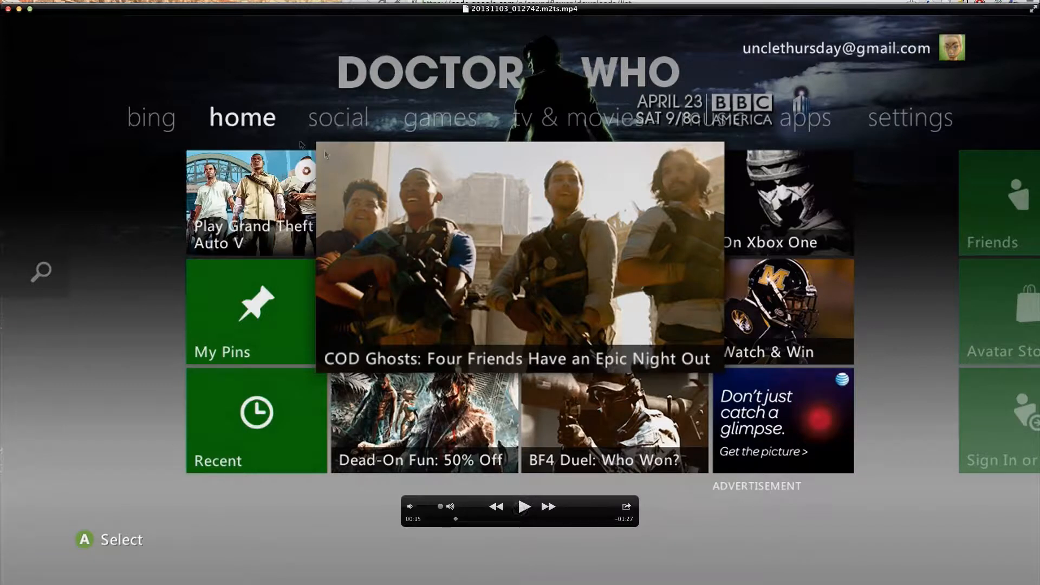
pyautogui.click(8, 10)
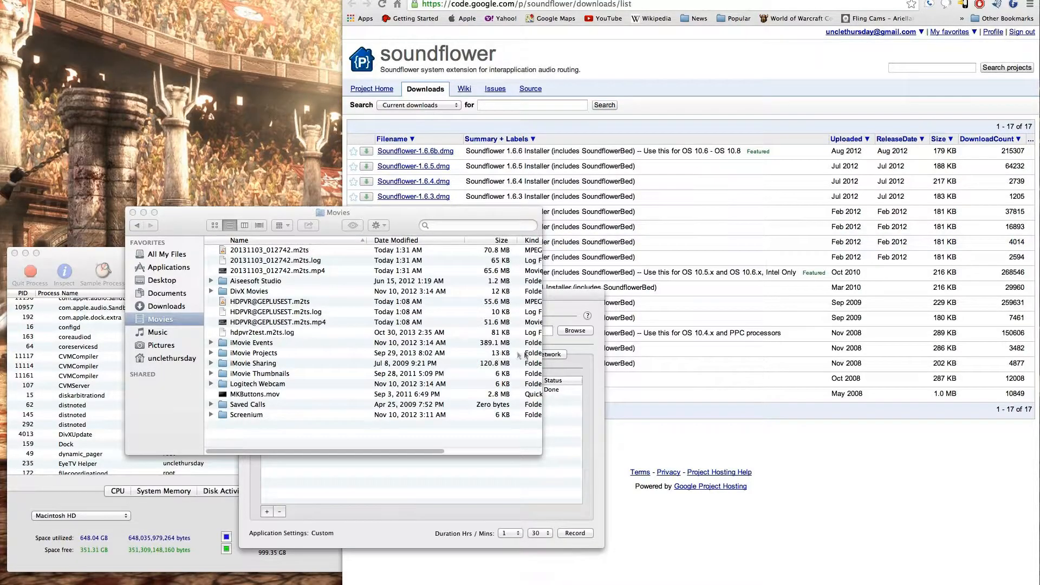
# Return to HDPVR Capture and review the input sources and the audio encoder's VLC monitoring option
pyautogui.click(581, 360)
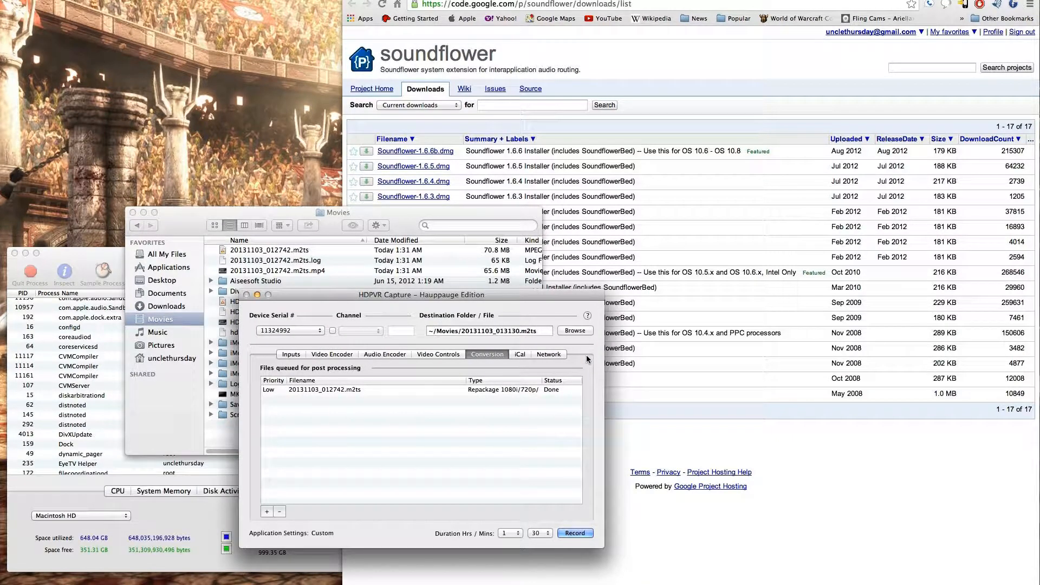
pyautogui.click(294, 356)
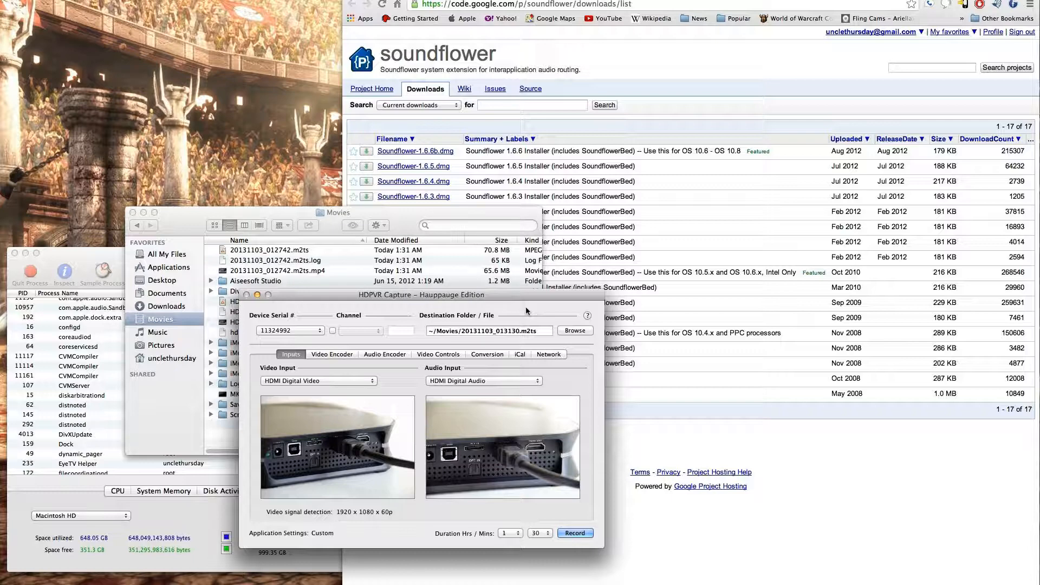
pyautogui.click(372, 354)
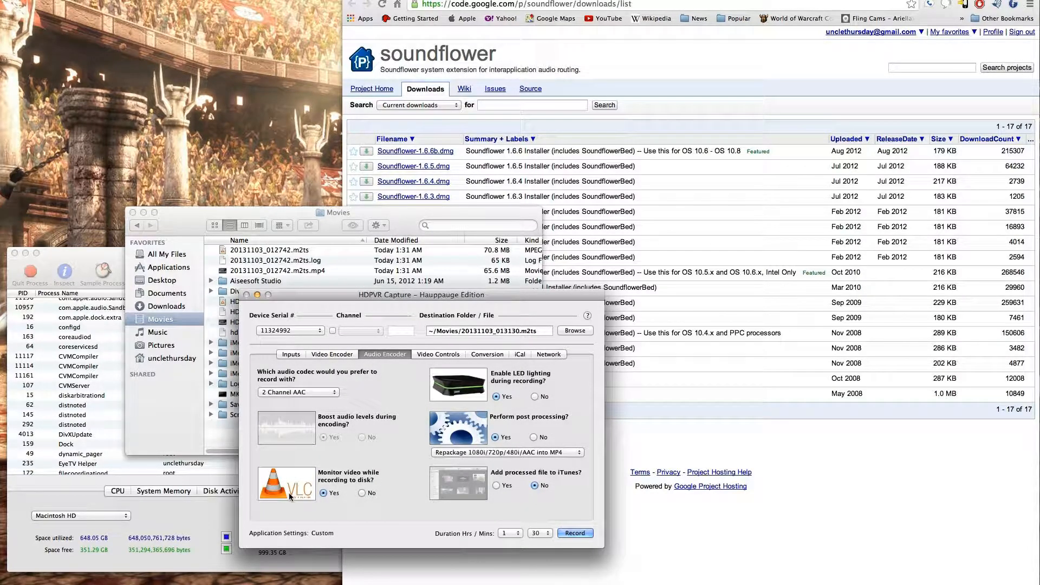
pyautogui.moveTo(288, 492)
pyautogui.click(291, 355)
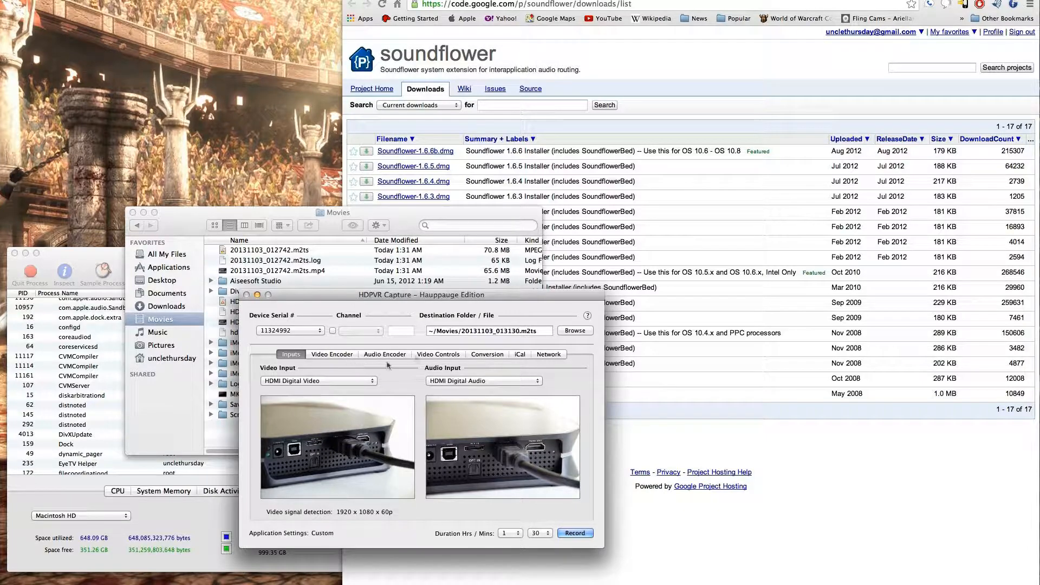
# Reposition the capture window and show the audio codec, monitoring and post-processing options
pyautogui.moveTo(405, 299); pyautogui.dragTo(413, 321)
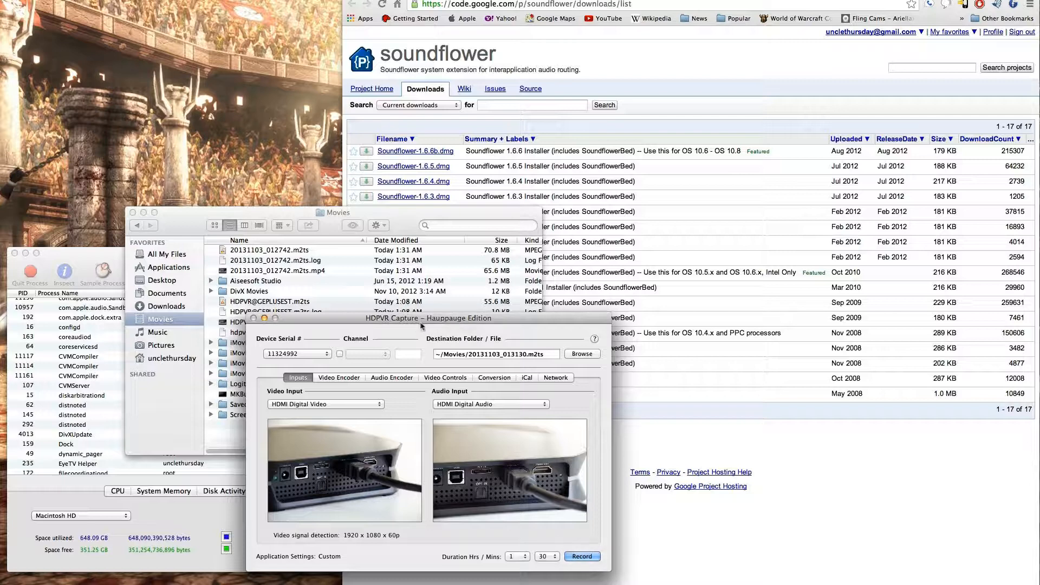
pyautogui.moveTo(428, 324); pyautogui.dragTo(461, 320)
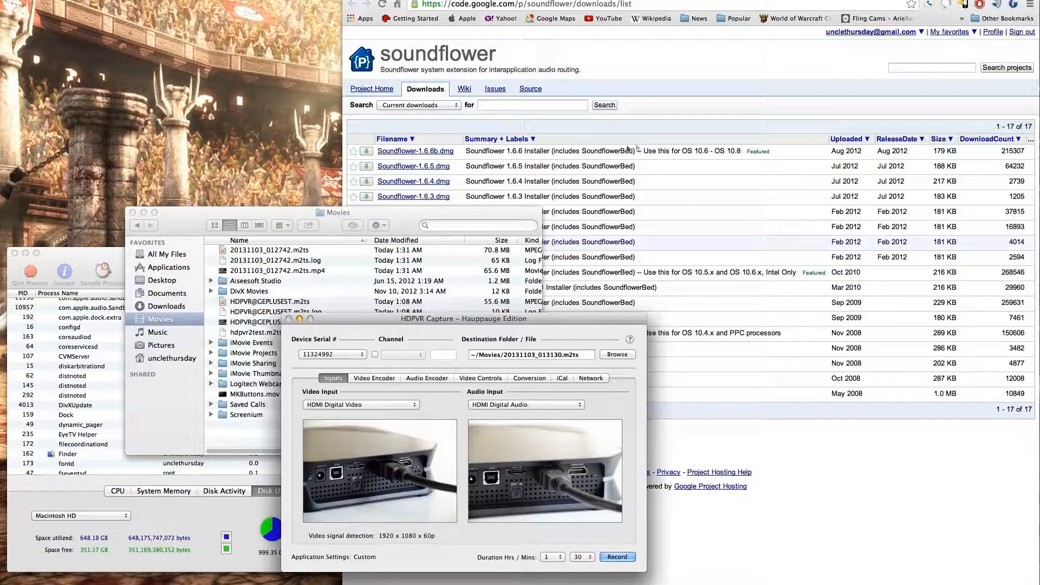
pyautogui.moveTo(461, 323); pyautogui.dragTo(439, 320)
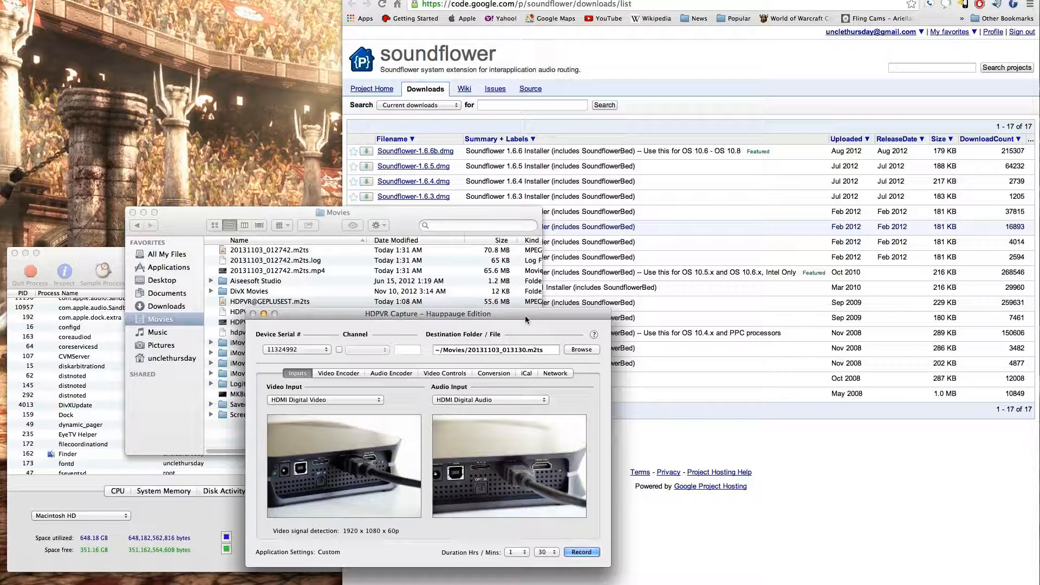
pyautogui.moveTo(506, 317); pyautogui.dragTo(492, 324)
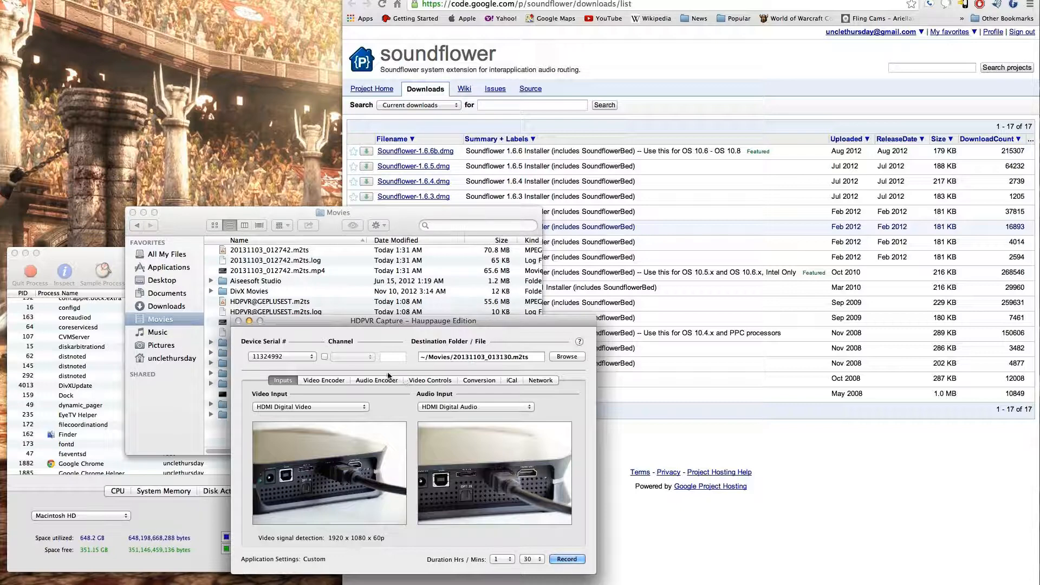
pyautogui.click(368, 380)
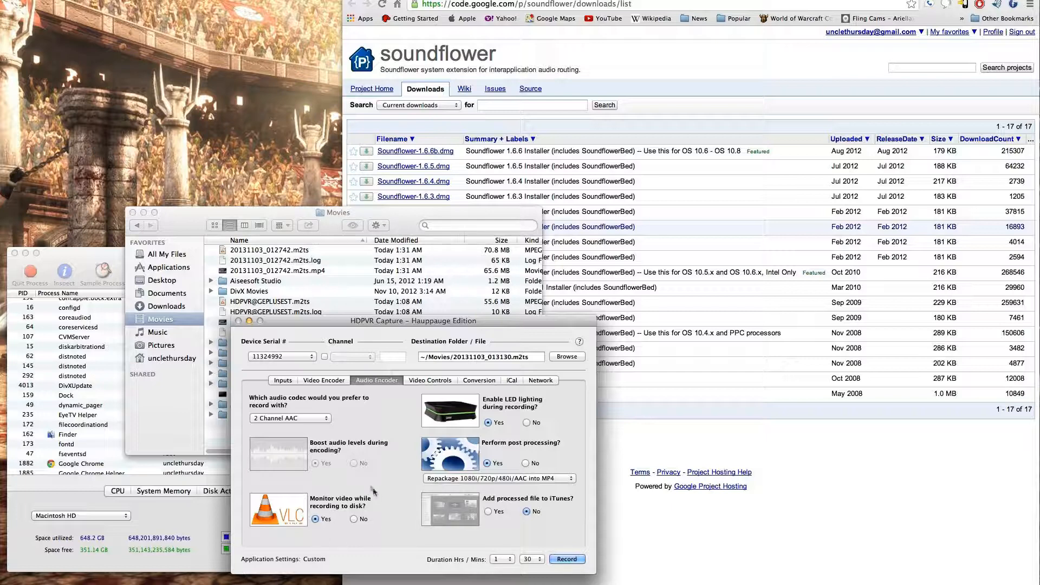
# Check the video controls and read the description of the audio encoder's option to monitor video in VLC while recording
pyautogui.click(426, 380)
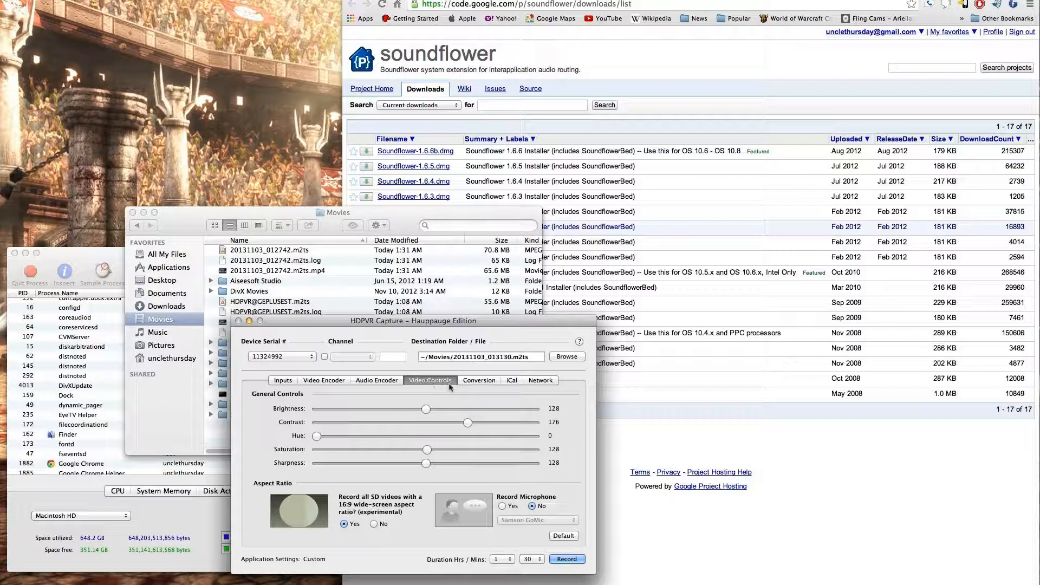
pyautogui.click(375, 381)
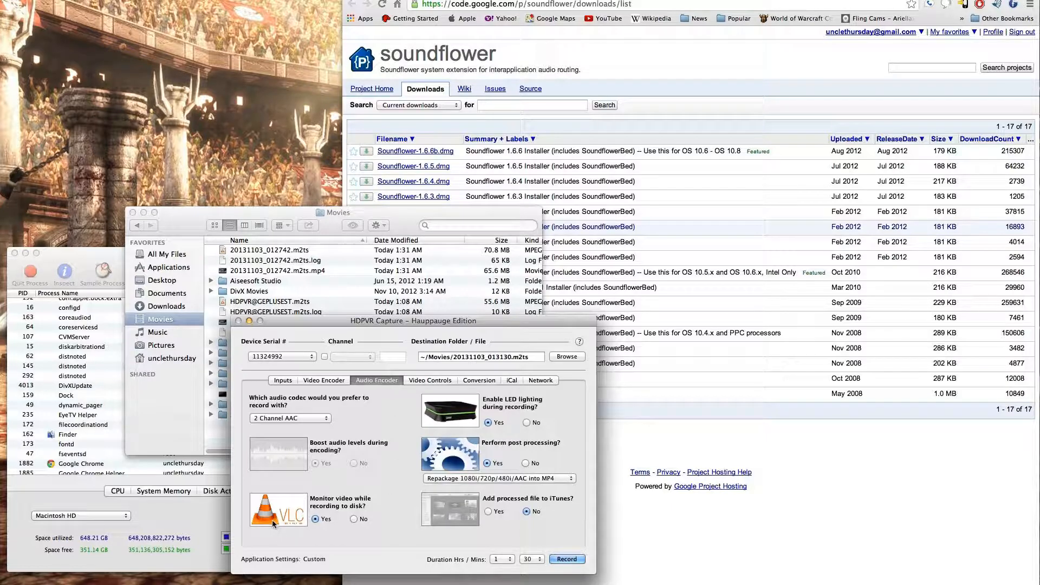
pyautogui.moveTo(312, 522)
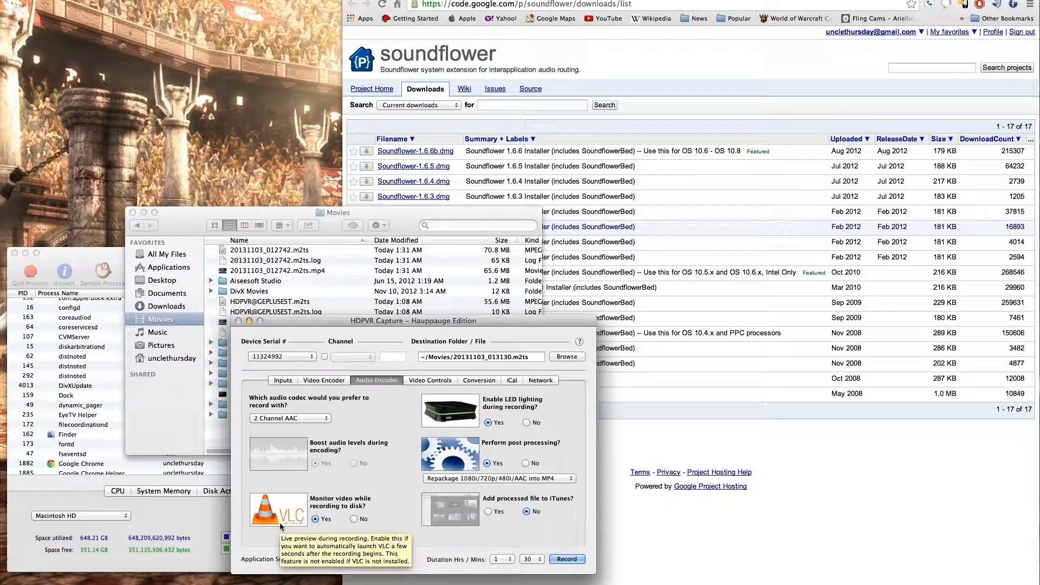
# Enable microphone recording in the video controls to show the Samson GoMic source, and turn it back off
pyautogui.click(426, 379)
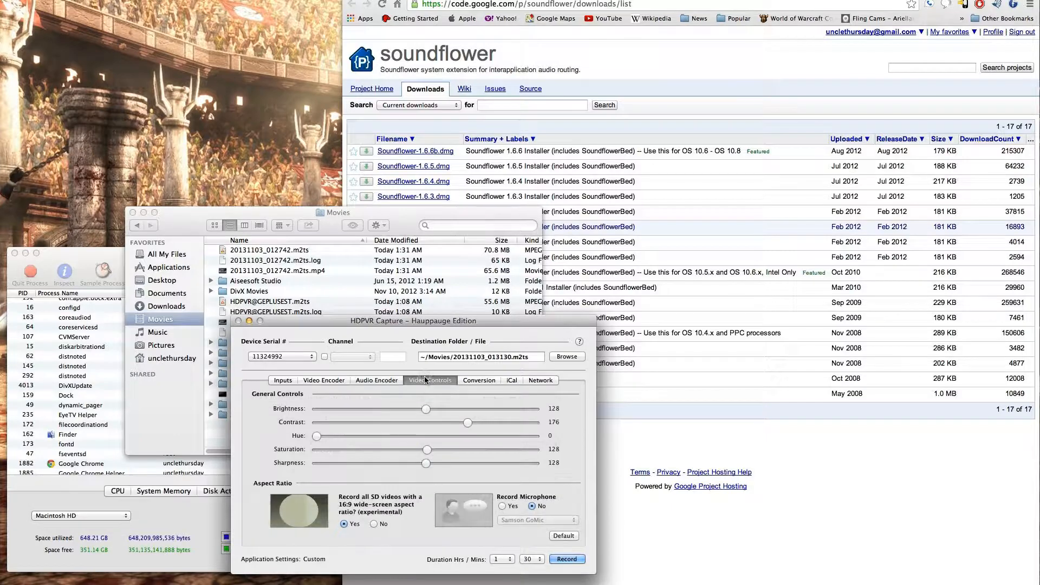
pyautogui.click(501, 506)
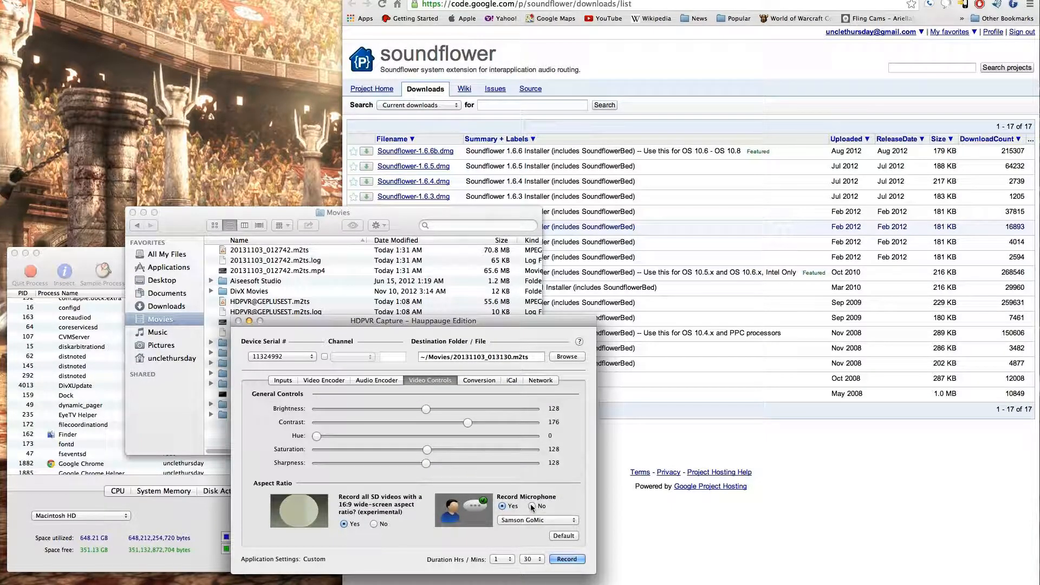
pyautogui.click(531, 507)
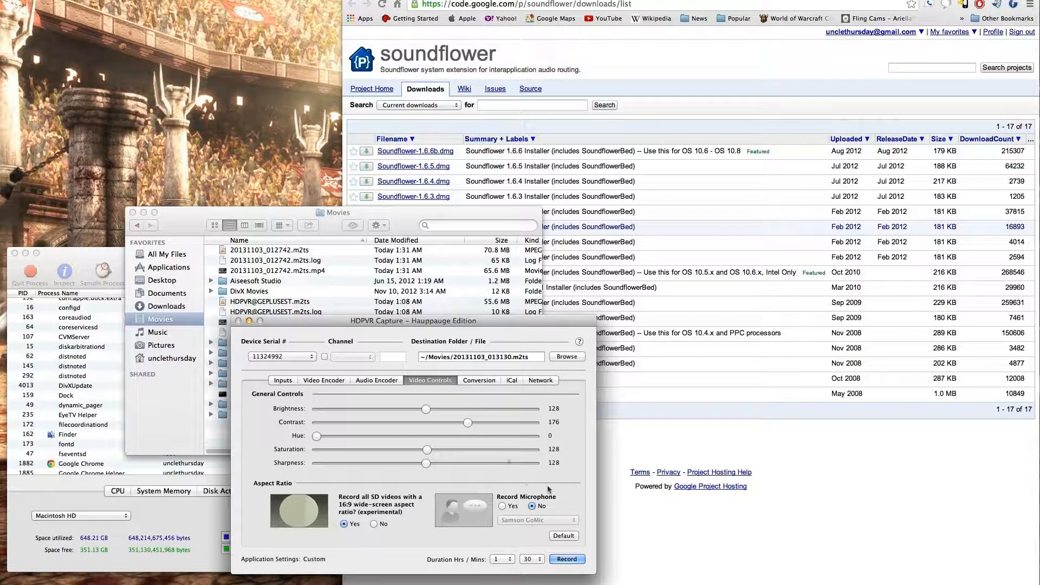
# Review the audio encoder, video controls, video encoder, conversion, iCal and network settings, and return to the video and audio inputs
pyautogui.click(376, 380)
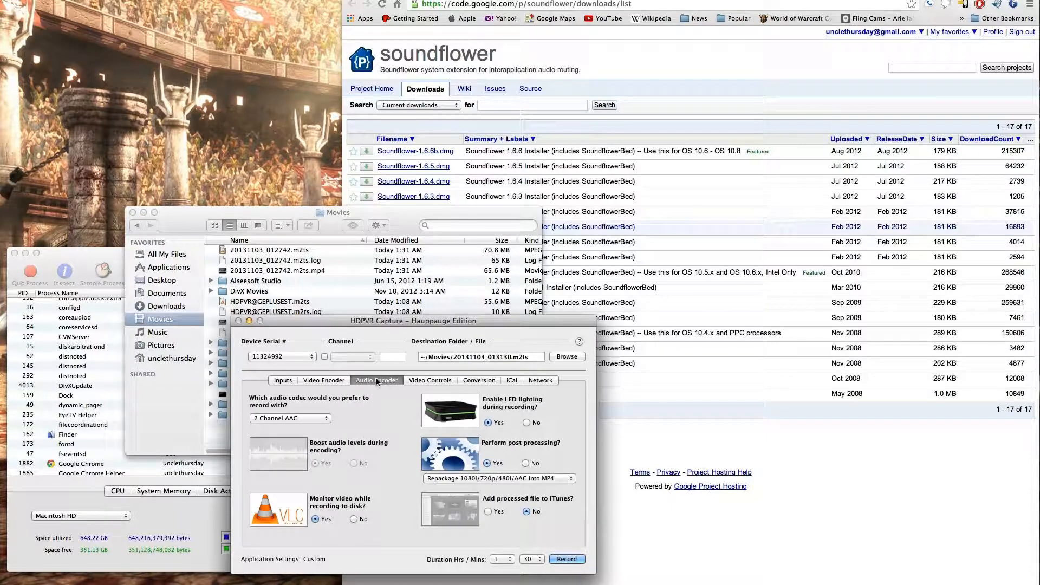
pyautogui.click(430, 379)
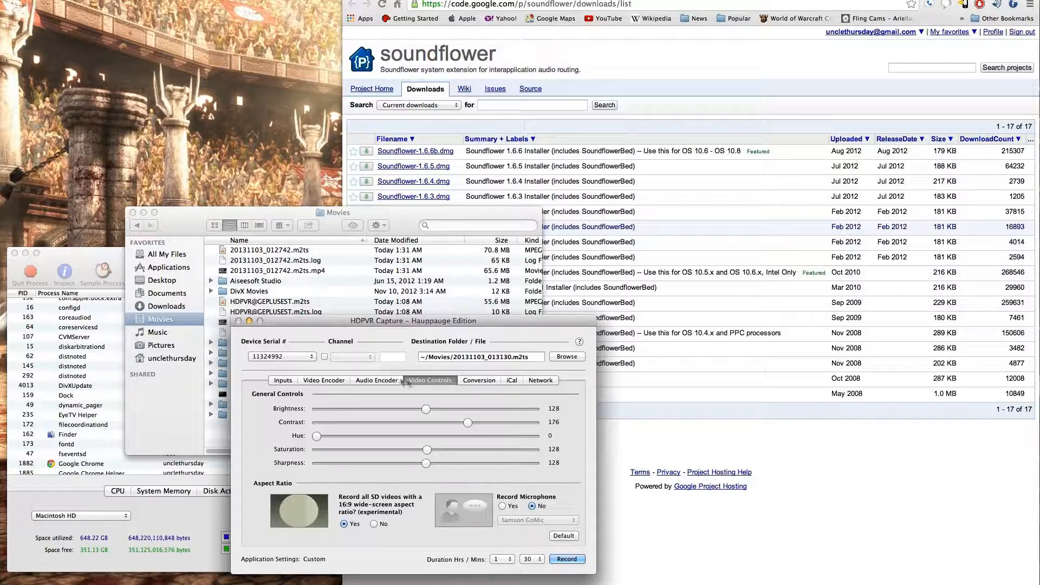
pyautogui.click(278, 381)
pyautogui.click(331, 380)
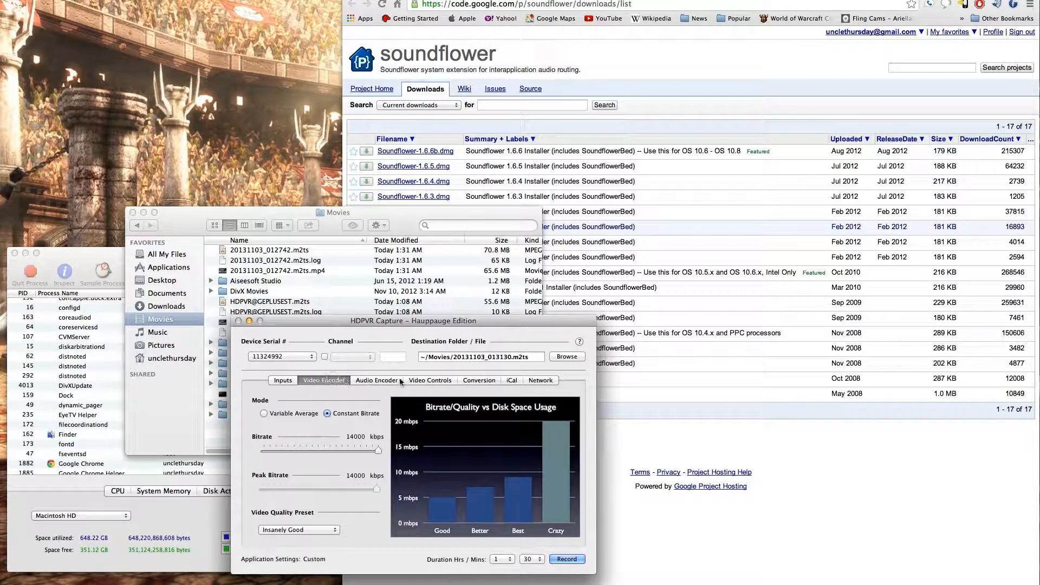
pyautogui.click(377, 380)
pyautogui.click(429, 380)
pyautogui.click(479, 380)
pyautogui.click(540, 380)
pyautogui.click(512, 381)
pyautogui.click(479, 380)
pyautogui.click(426, 381)
pyautogui.click(377, 380)
pyautogui.click(324, 380)
pyautogui.click(284, 382)
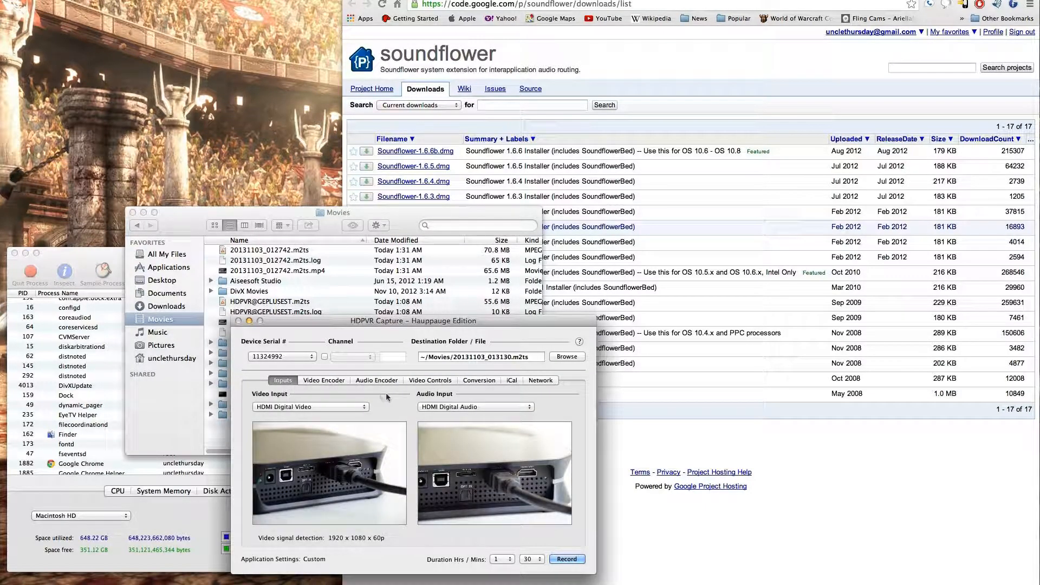